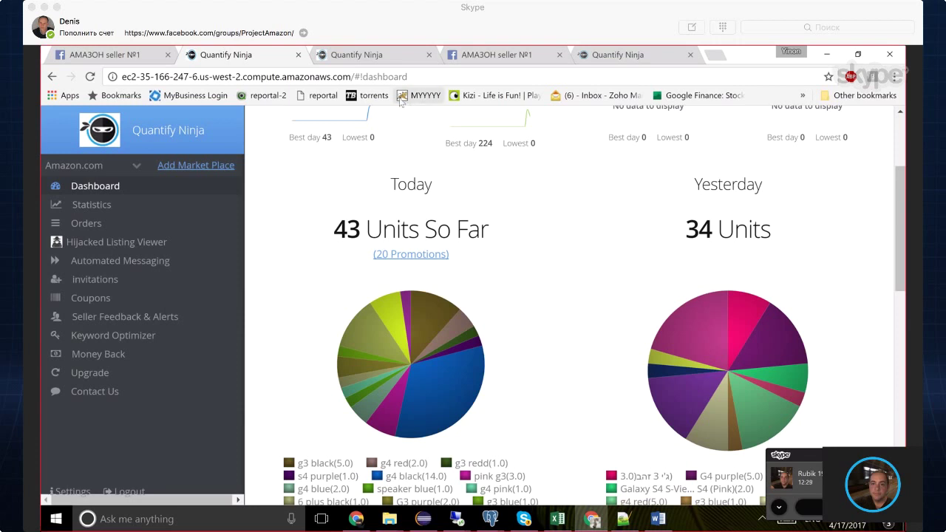
Switch to the app.quantifyninja.com dashboard and review its sales summary for the last 30 days.
left_click(355, 56)
scroll(682, 332, "down", 1)
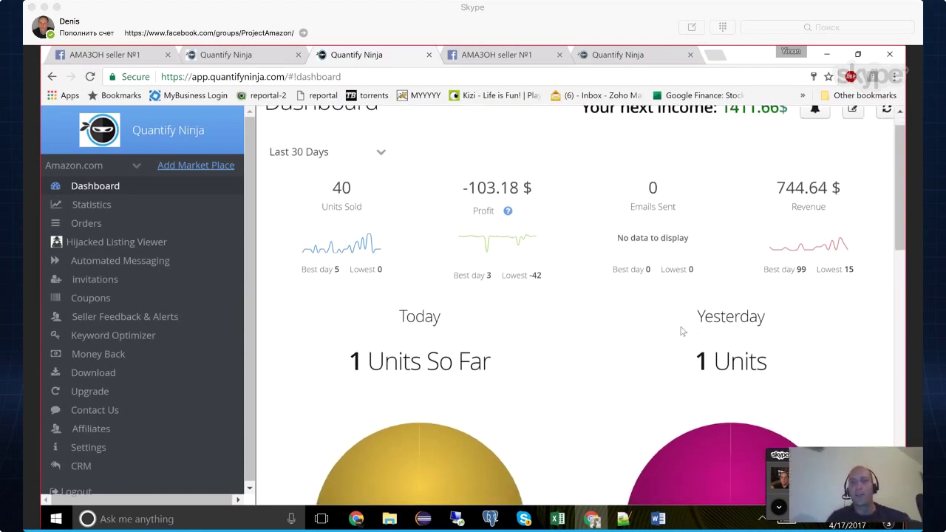
scroll(682, 331, "up", 1)
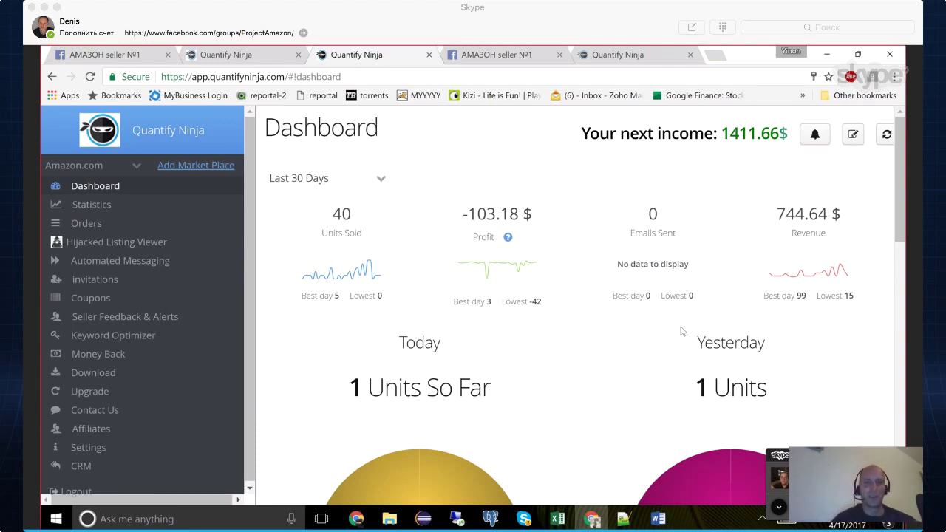
scroll(681, 331, "down", 1)
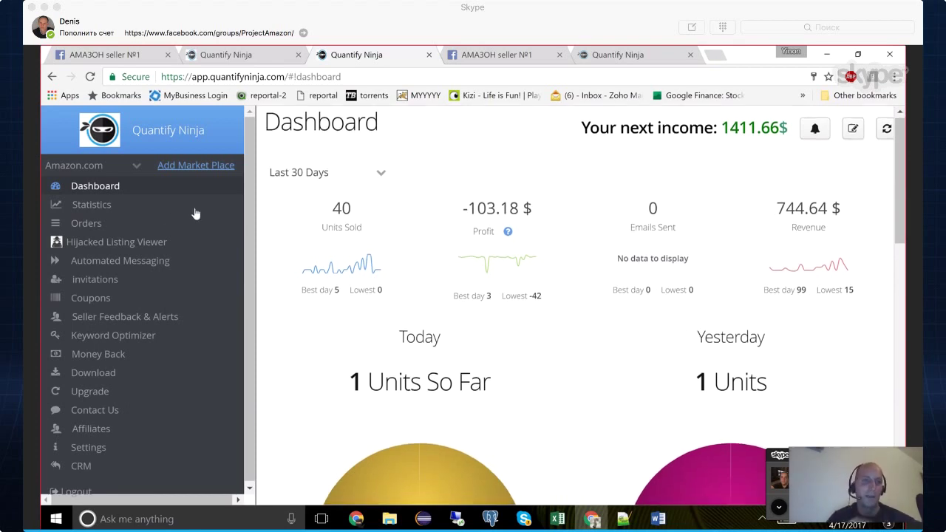
Filter the sales statistics to the products G3 Gold, G3 pink, G3 purple and G4 white.
left_click(94, 213)
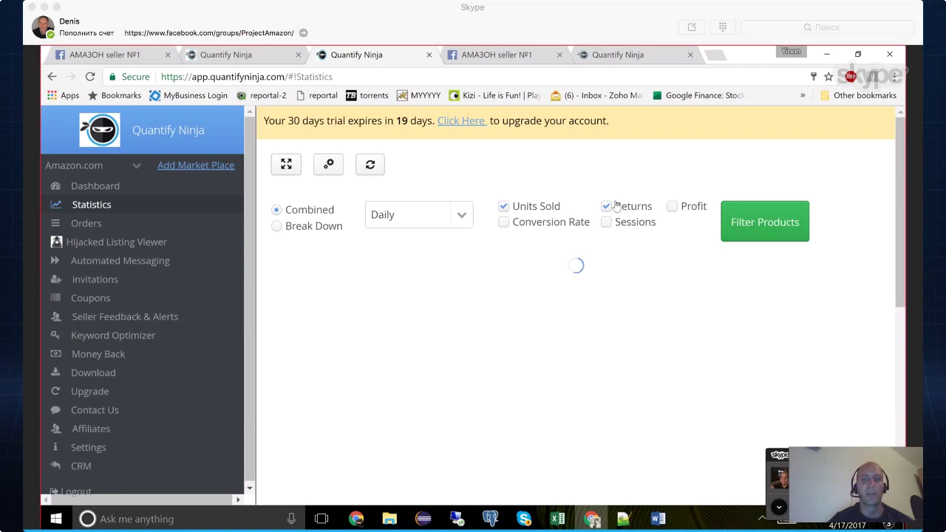
left_click(778, 231)
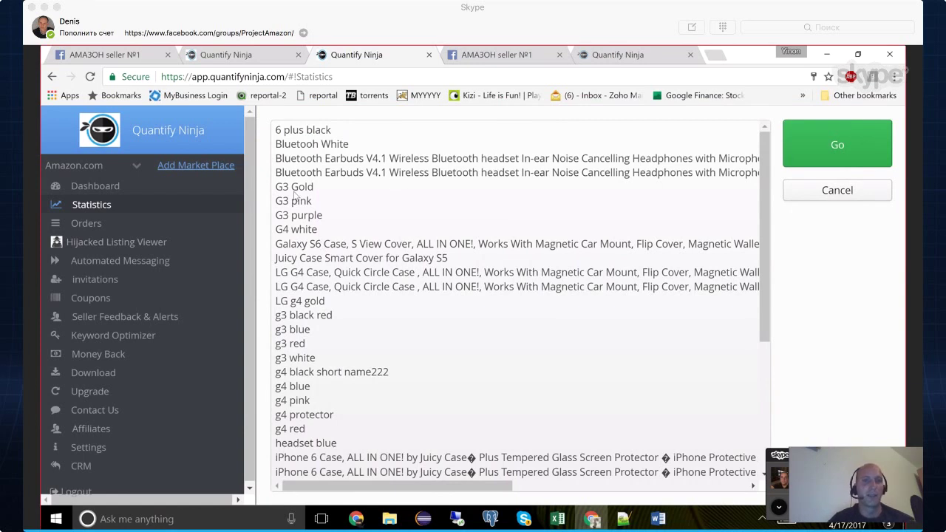
left_click_drag(293, 193, 291, 231)
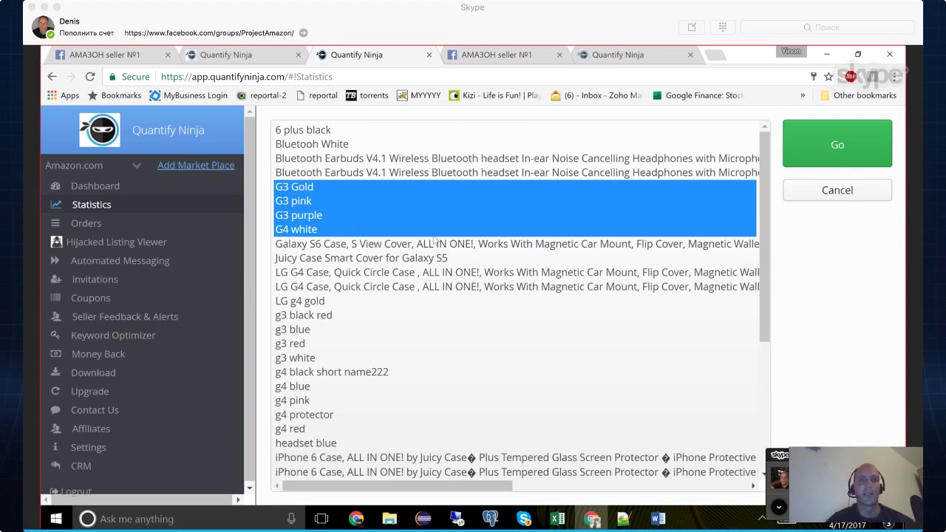
left_click(838, 145)
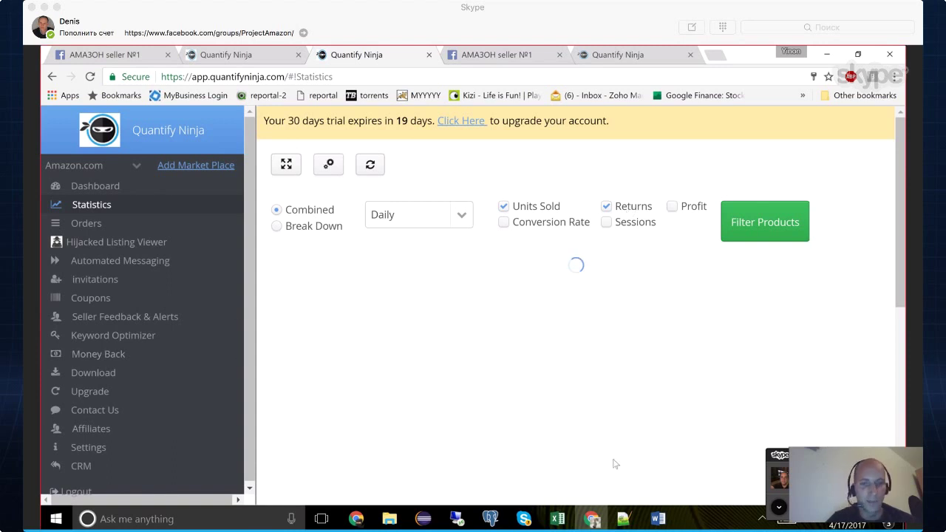
Look over the dashboard and Orders page of the ec2-hosted Quantify Ninja account, and return to the app.quantifyninja.com statistics.
left_click(628, 57)
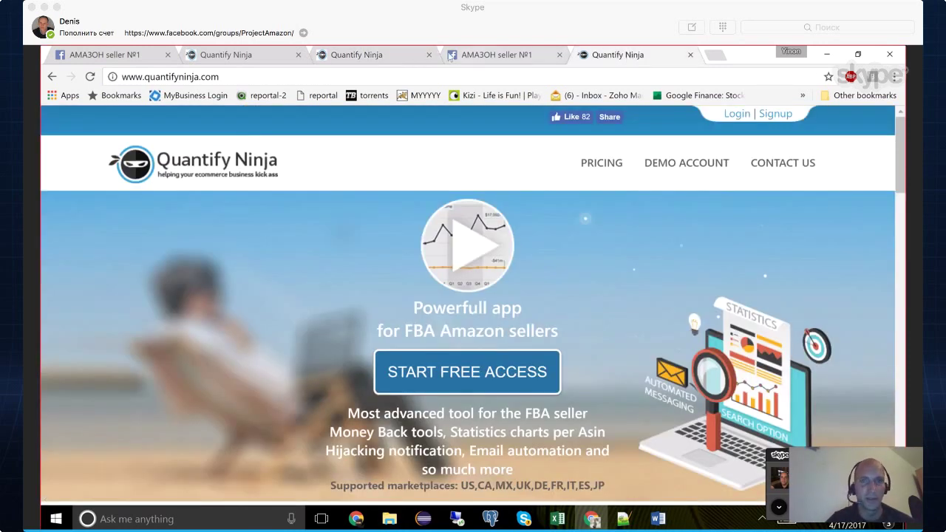
left_click(373, 56)
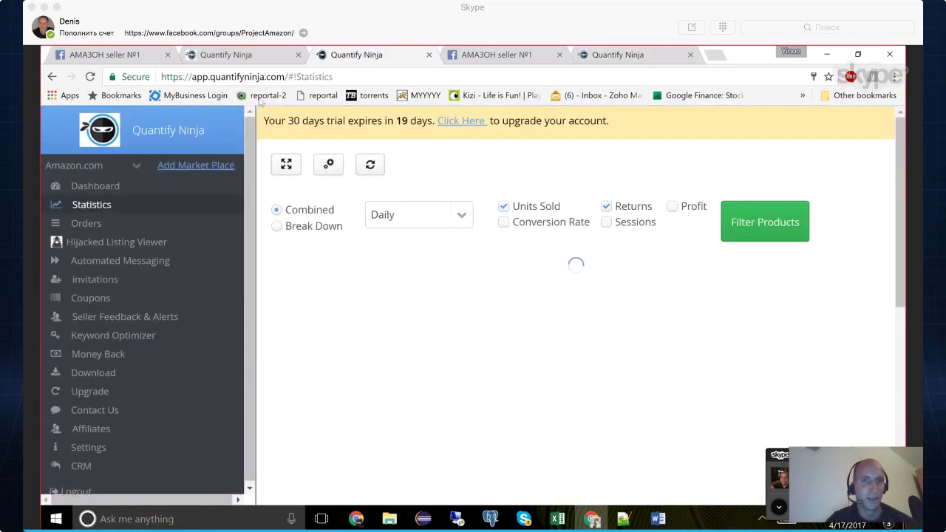
left_click(225, 56)
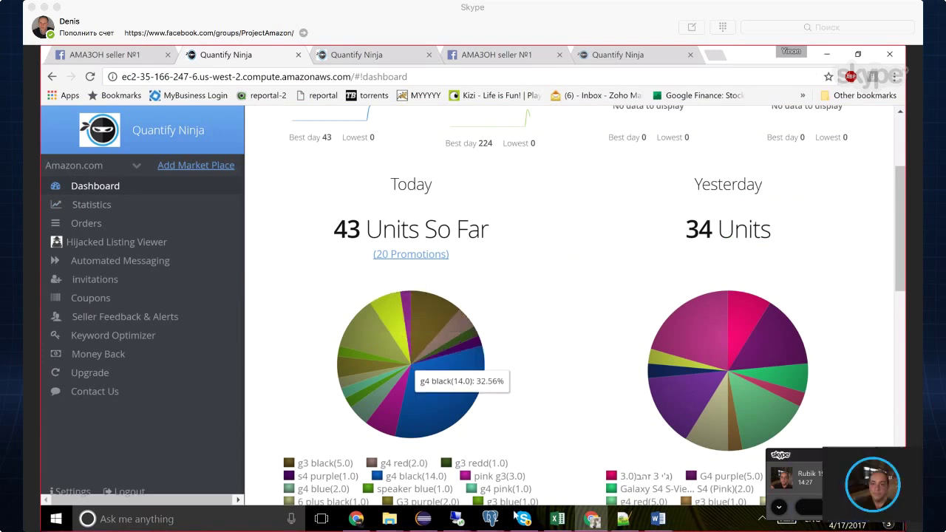
mouse_move(491, 519)
mouse_move(303, 458)
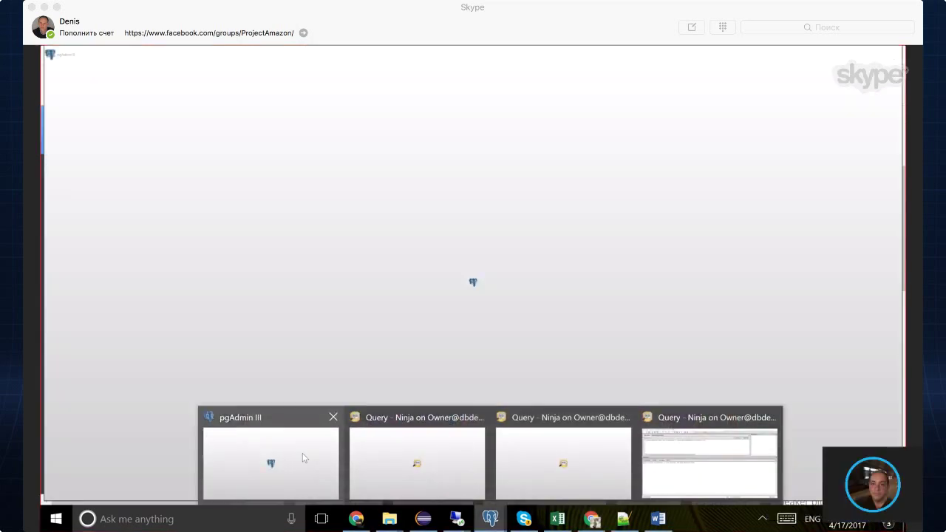
mouse_move(384, 457)
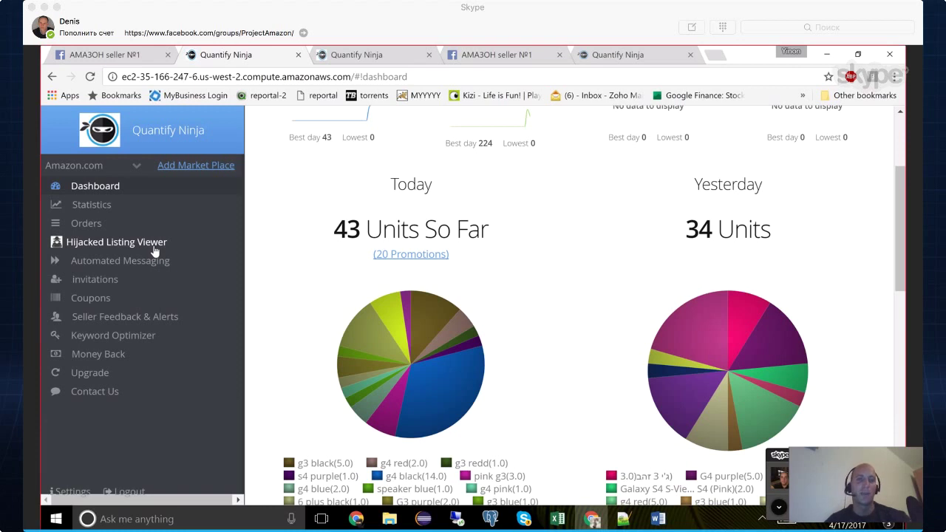
left_click(89, 234)
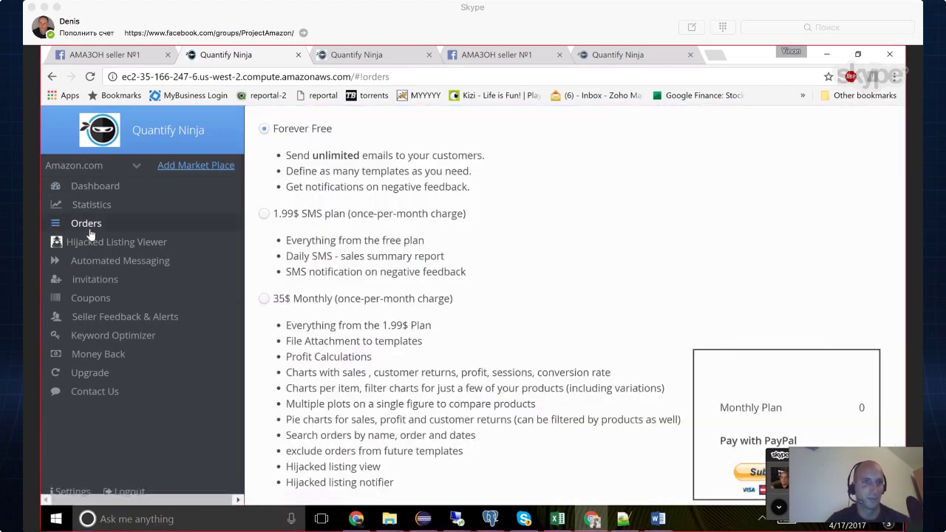
left_click(374, 58)
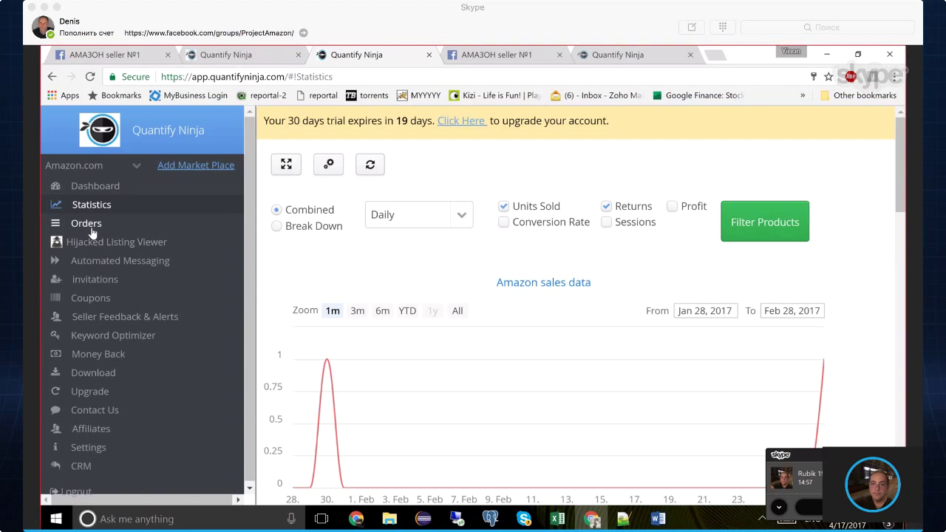
Review the automated messaging templates, including the open rate of the active "g4 black test - before delivery" template.
left_click(131, 263)
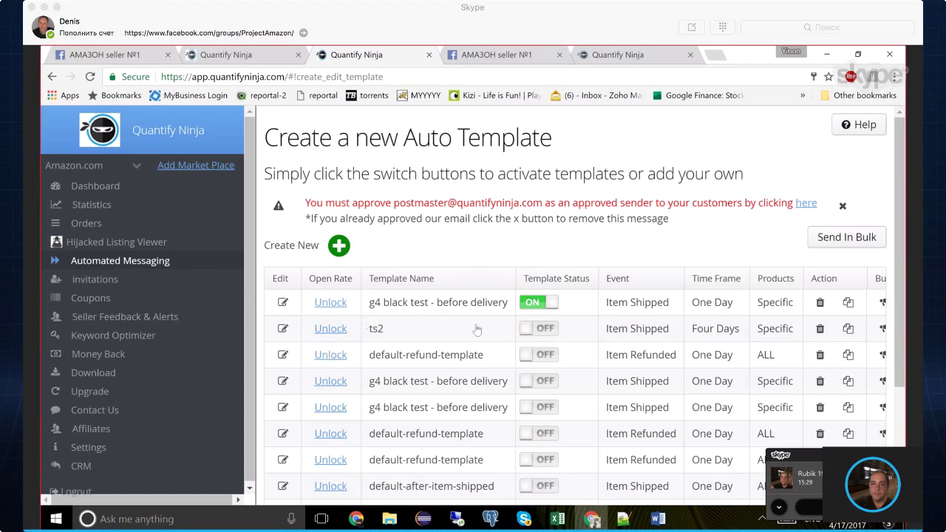
scroll(573, 358, "down", 2)
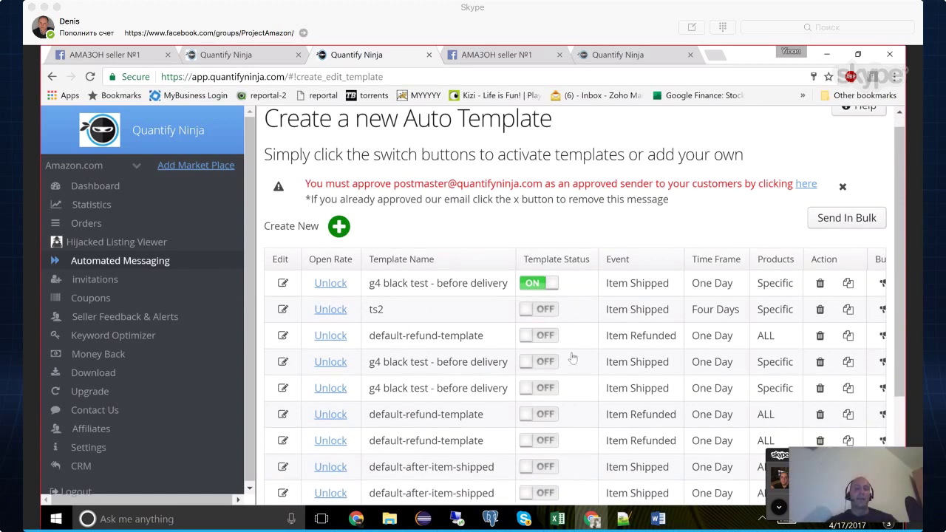
scroll(569, 355, "down", 1)
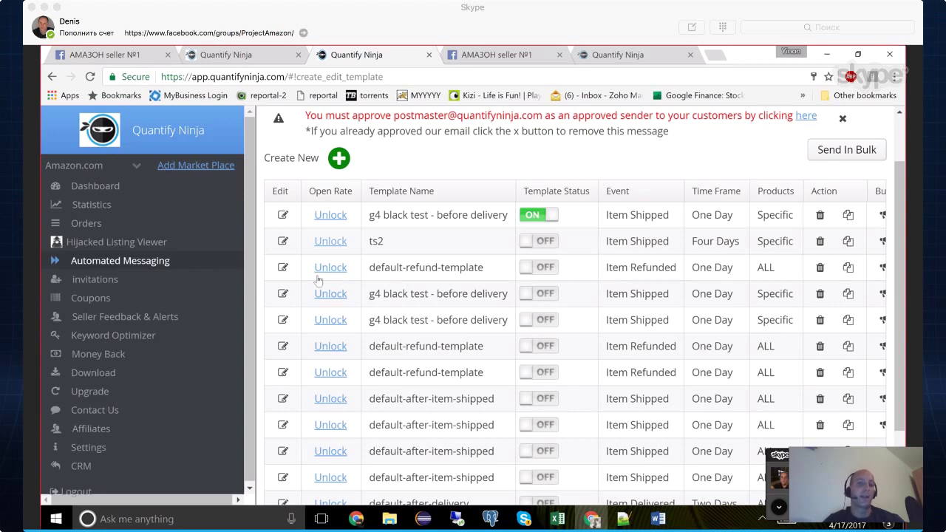
mouse_move(333, 216)
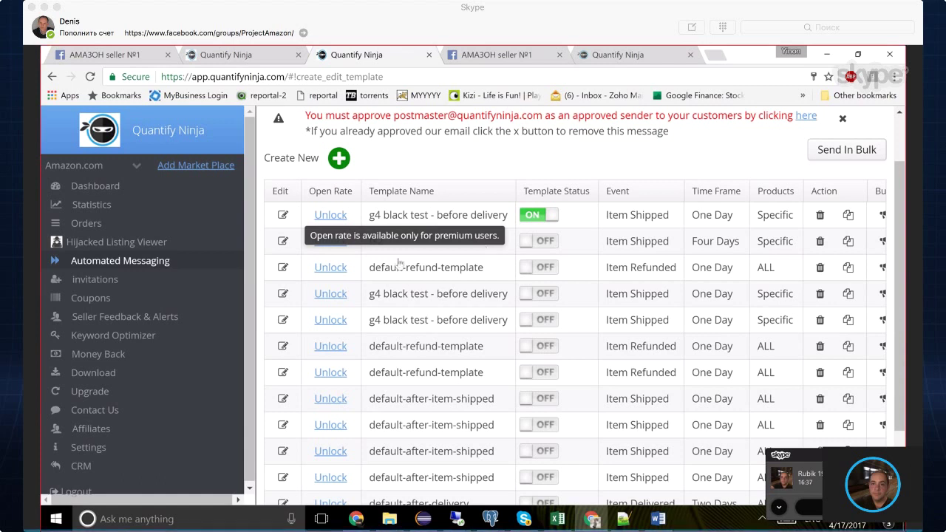
Open the active "g4 black test - before delivery" template and add the <product-link> variable at the end of its message.
left_click(457, 228)
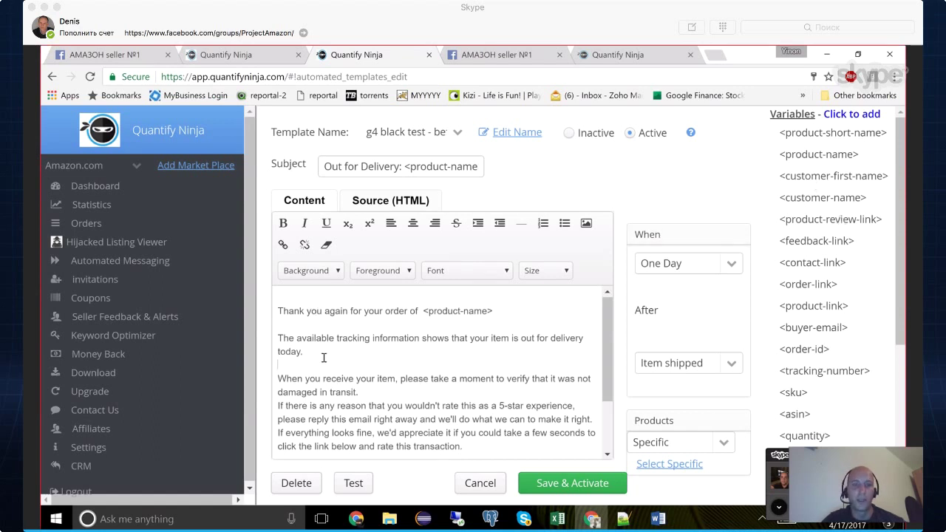
scroll(325, 358, "down", 5)
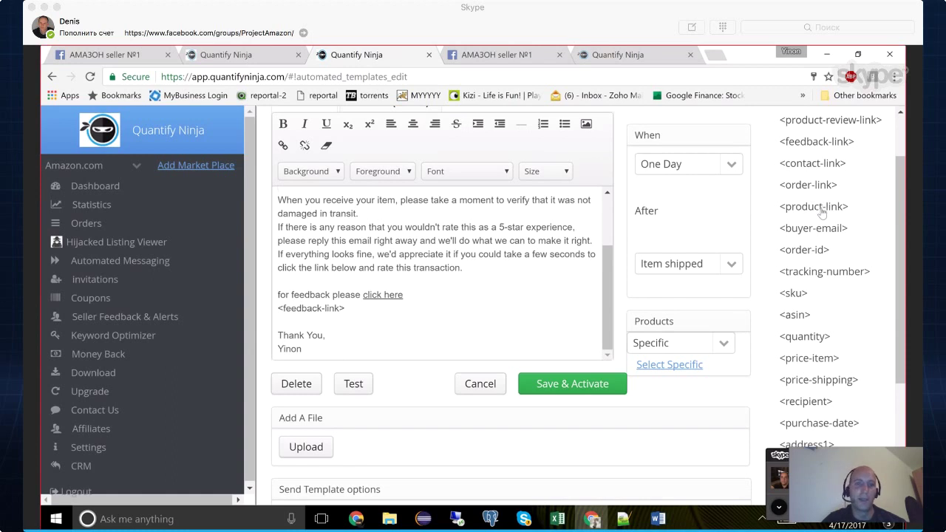
left_click_drag(822, 213, 347, 352)
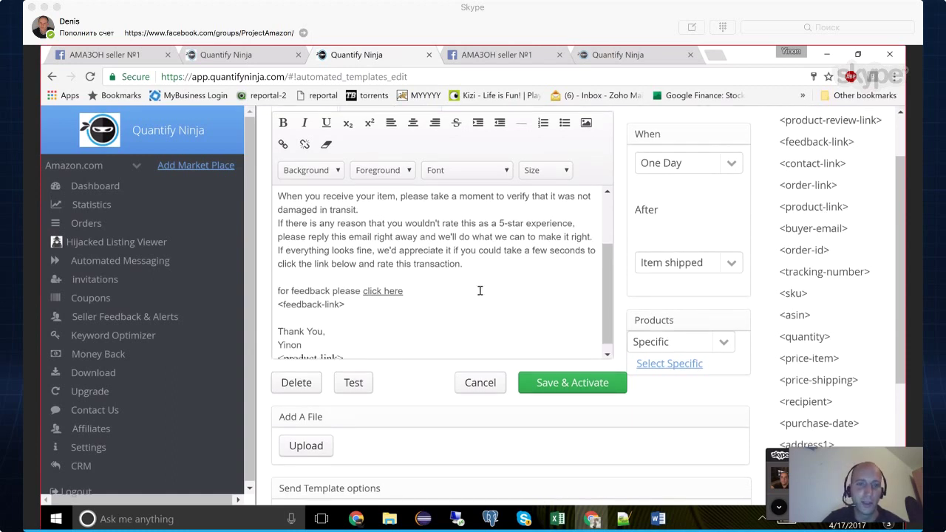
Delete the <product-link> variable from the end of the template message.
double_click(308, 347)
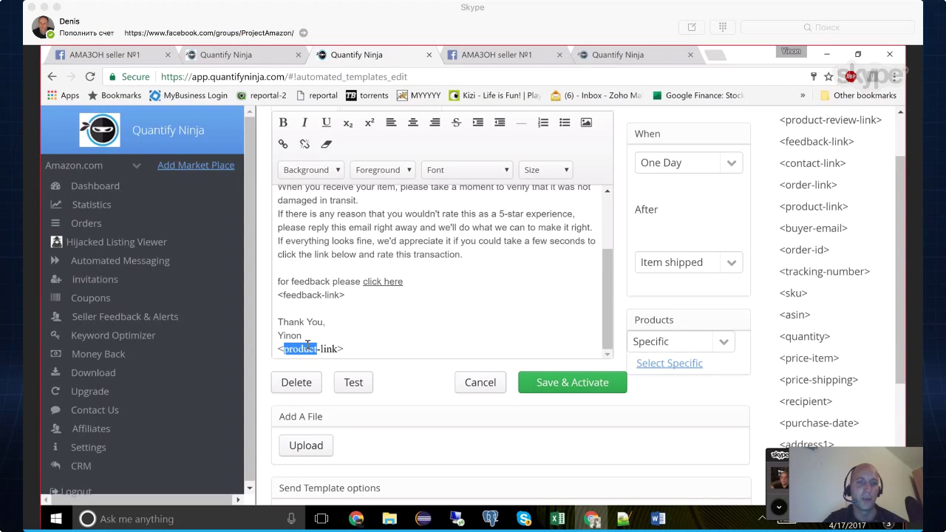
triple_click(327, 349)
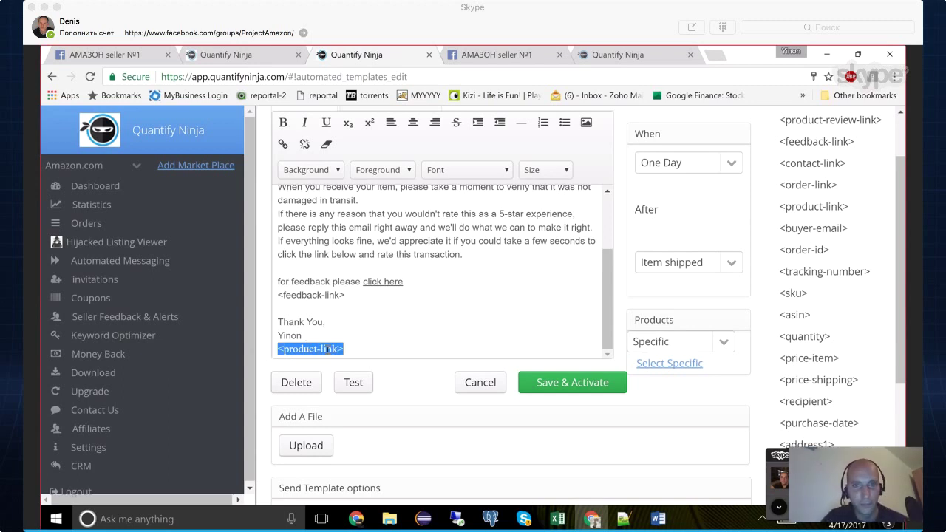
key("BackSpace")
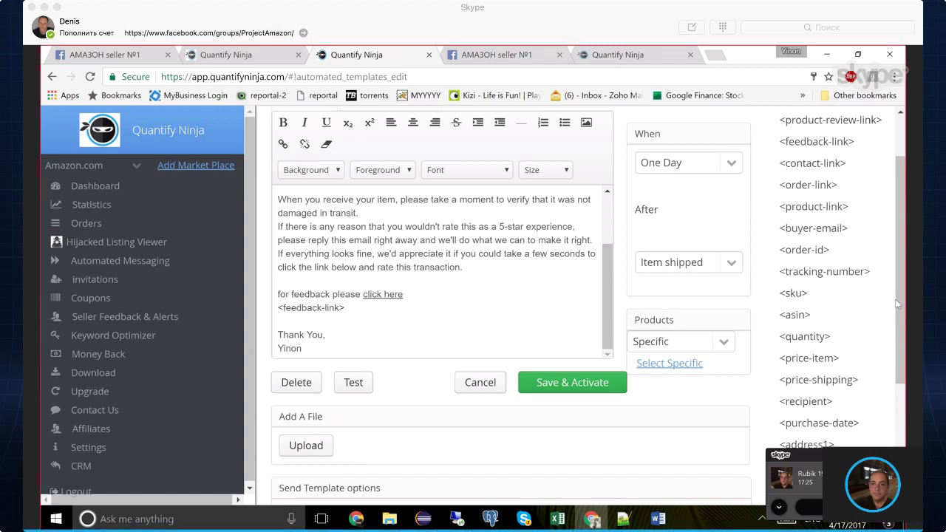
left_click_drag(896, 301, 897, 249)
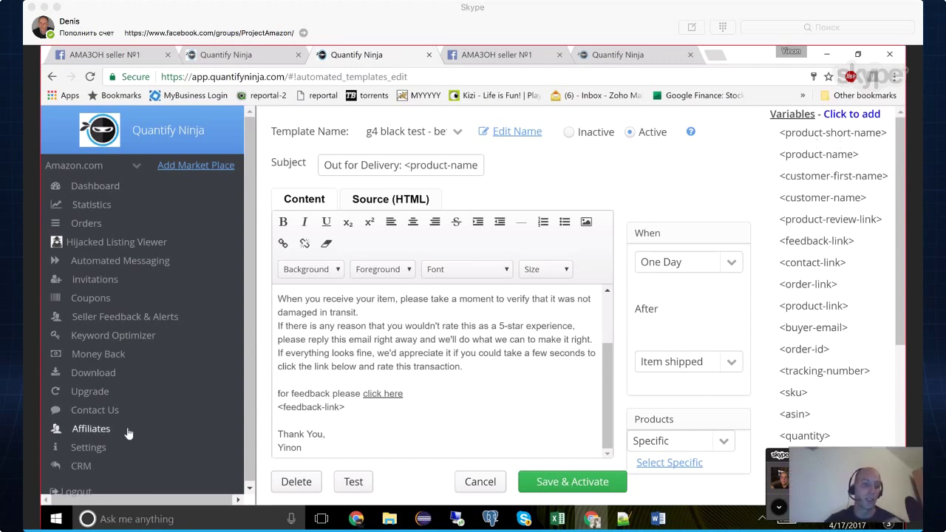
In the product settings, set the short name of the red iphone 6 Case product to "iphone 6 case" and save it.
left_click(85, 451)
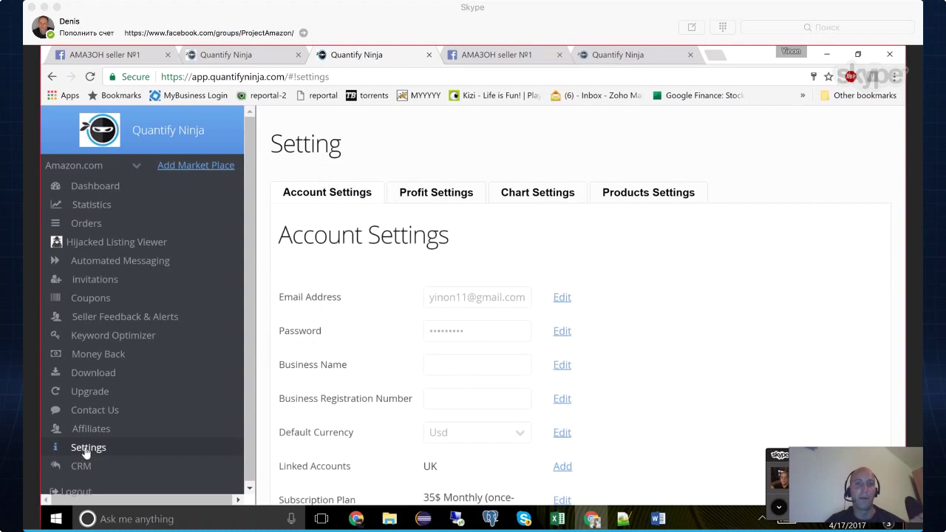
left_click(653, 191)
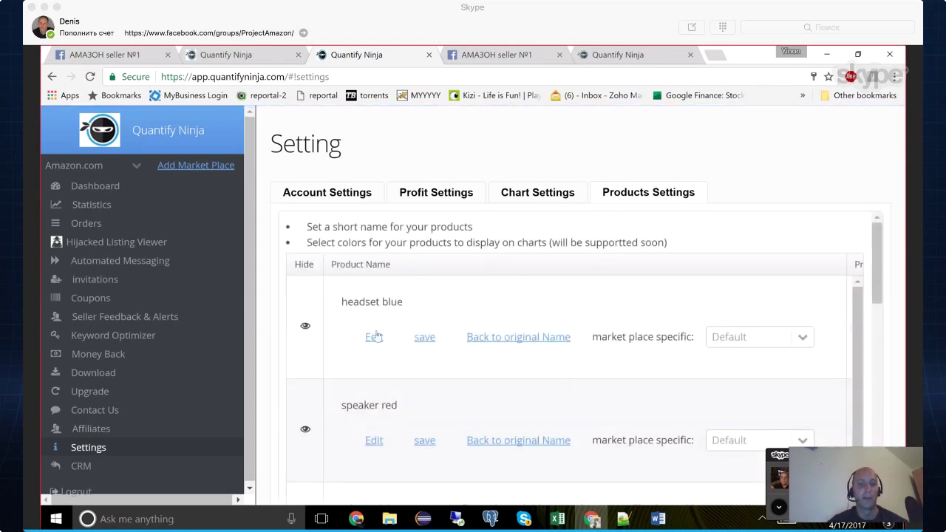
scroll(419, 338, "down", 2)
scroll(419, 338, "down", 2)
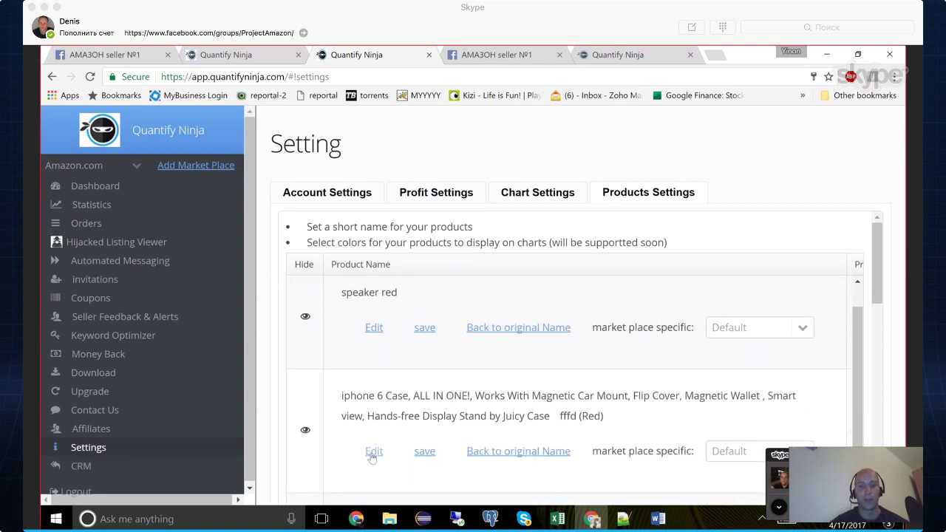
left_click(370, 416)
triple_click(386, 398)
type("iphone")
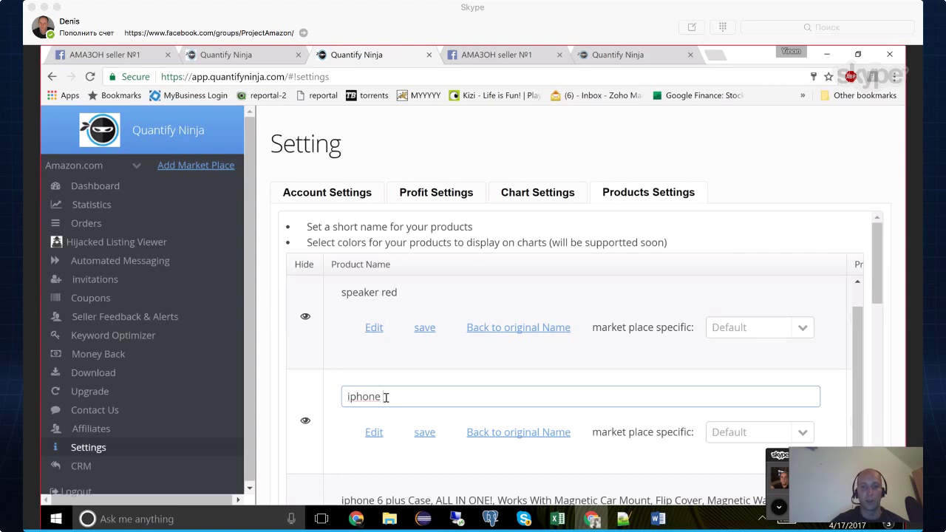
type(" 6 case")
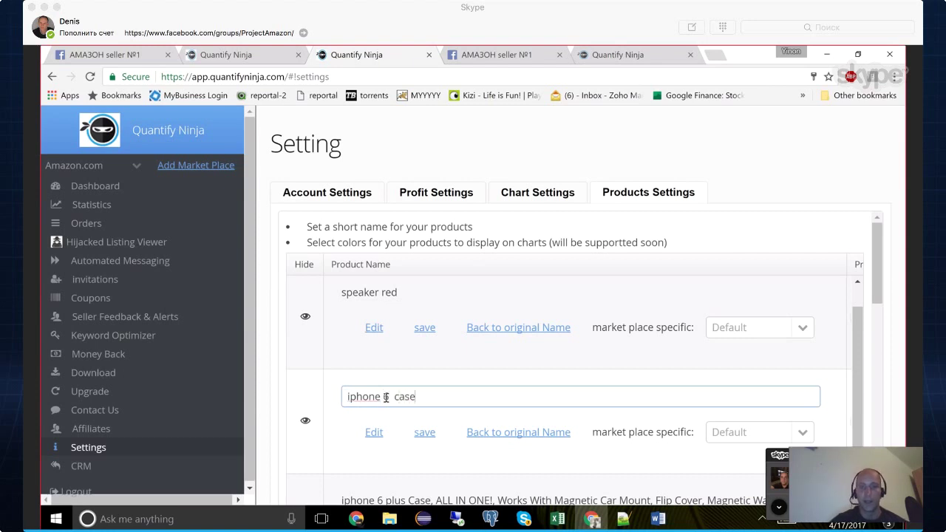
left_click(425, 432)
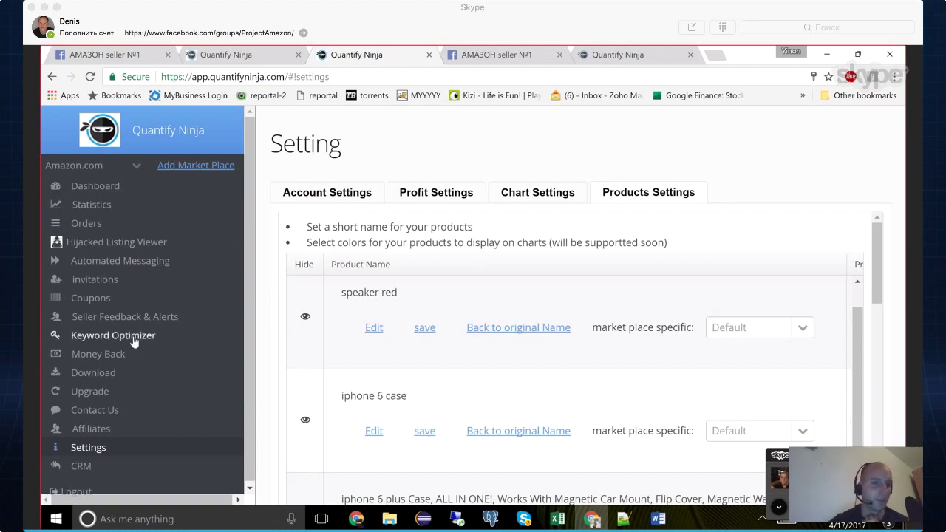
Reopen the active "g4 black test - before delivery" message template and view its HTML source.
left_click(129, 263)
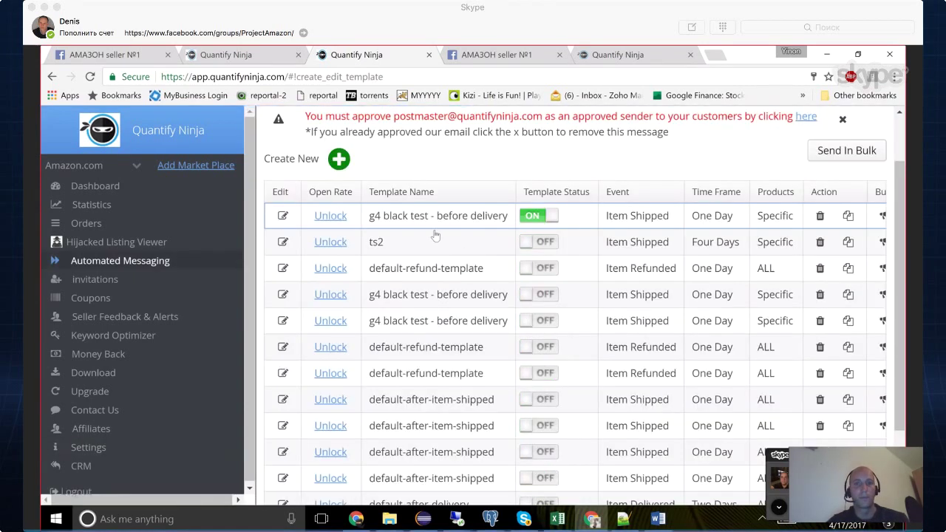
left_click(430, 217)
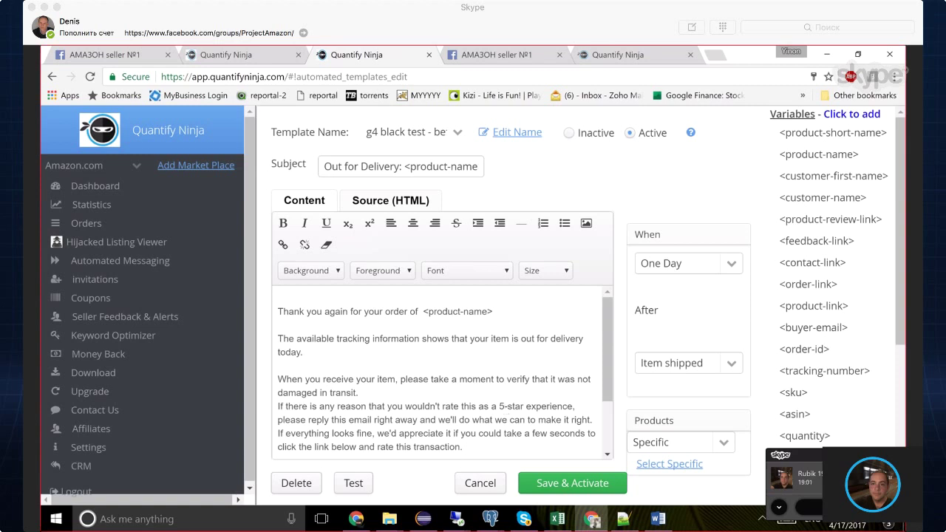
left_click(780, 509)
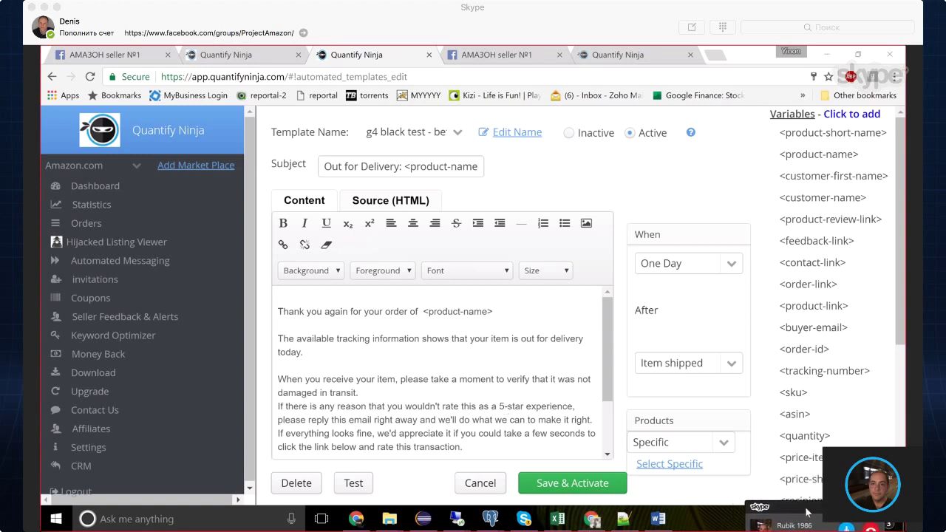
left_click(391, 209)
left_click(375, 330)
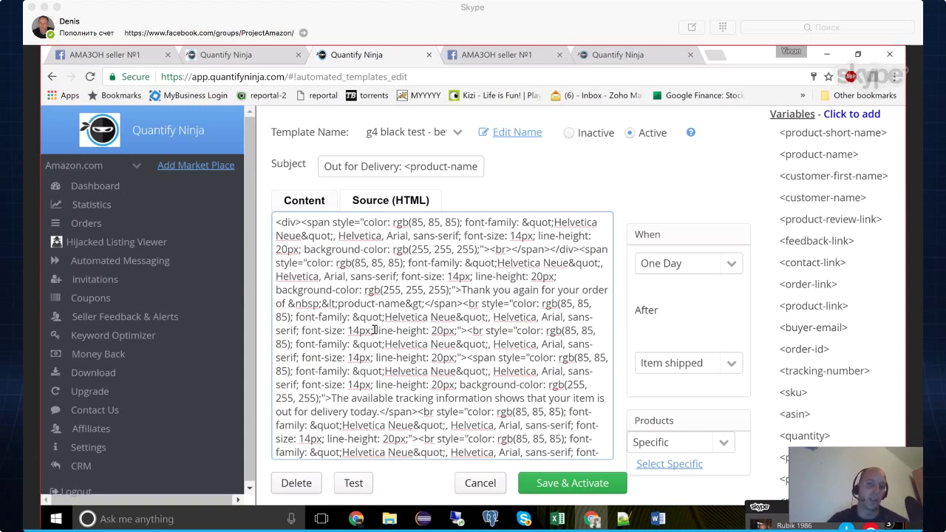
Return to the template's message content and review the available sending delays without changing the selection.
left_click(303, 202)
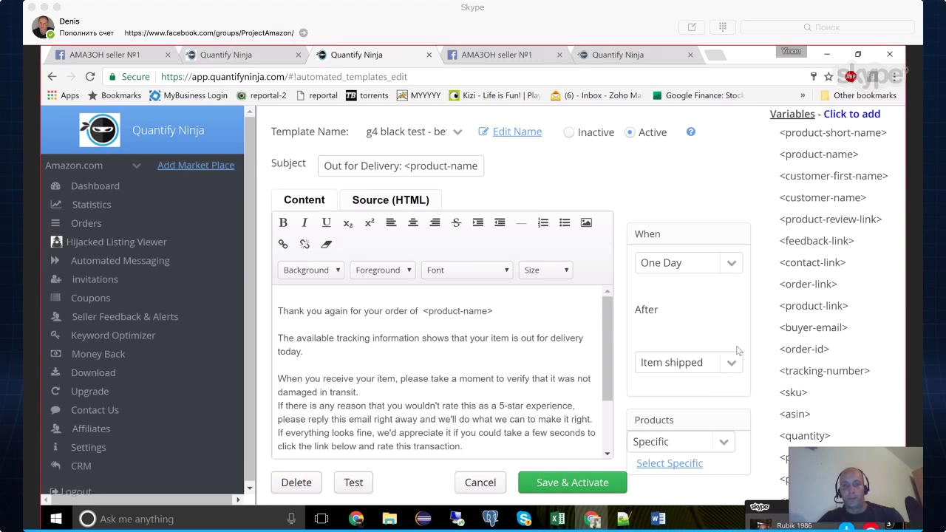
key("ctrl+minus")
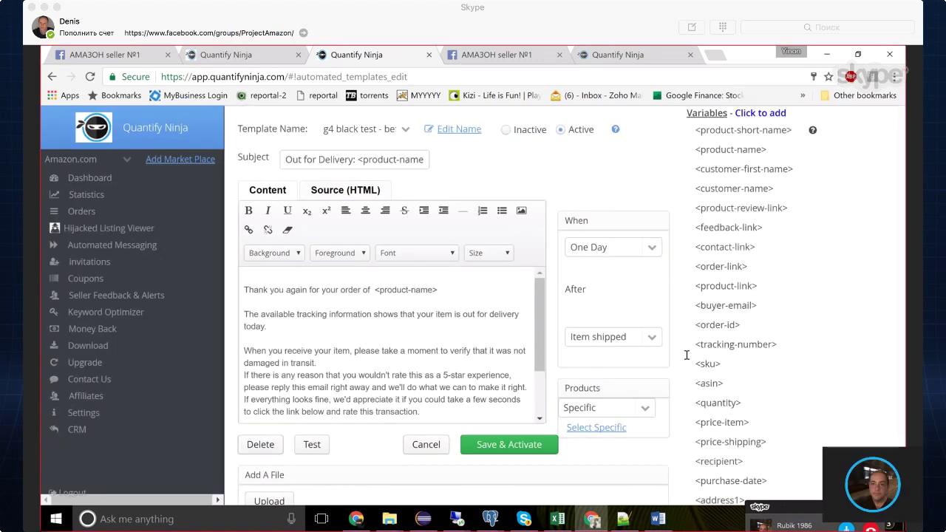
key("ctrl+plus")
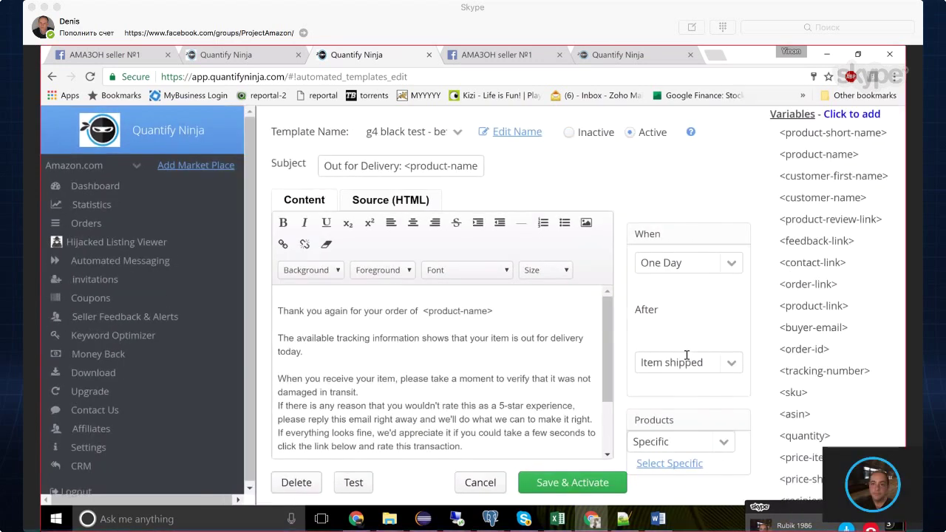
left_click(733, 266)
left_click(732, 265)
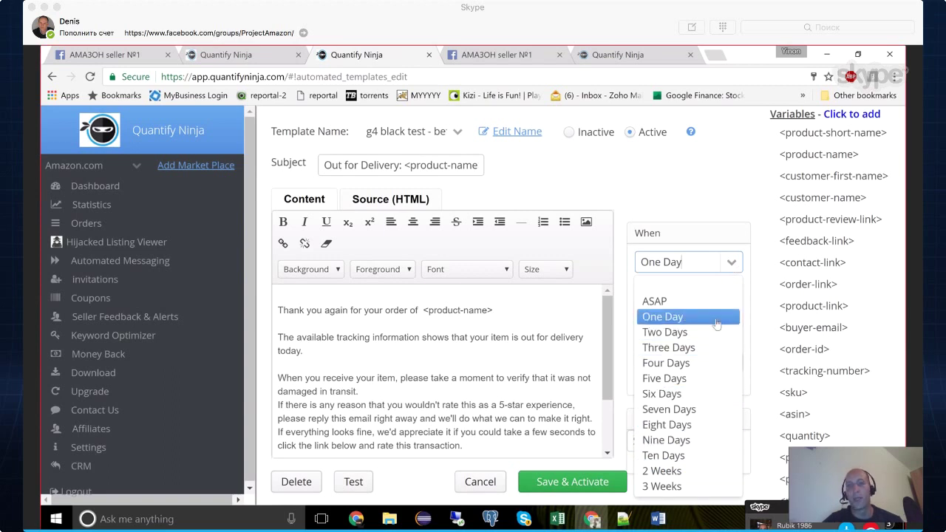
left_click(682, 214)
Review the events that can trigger the template, keeping the current trigger.
left_click(729, 368)
left_click(730, 369)
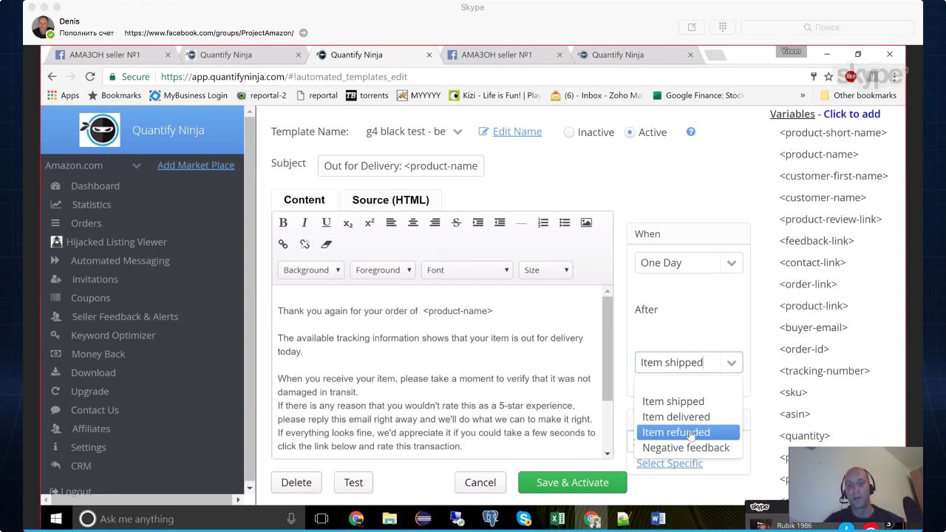
left_click(489, 355)
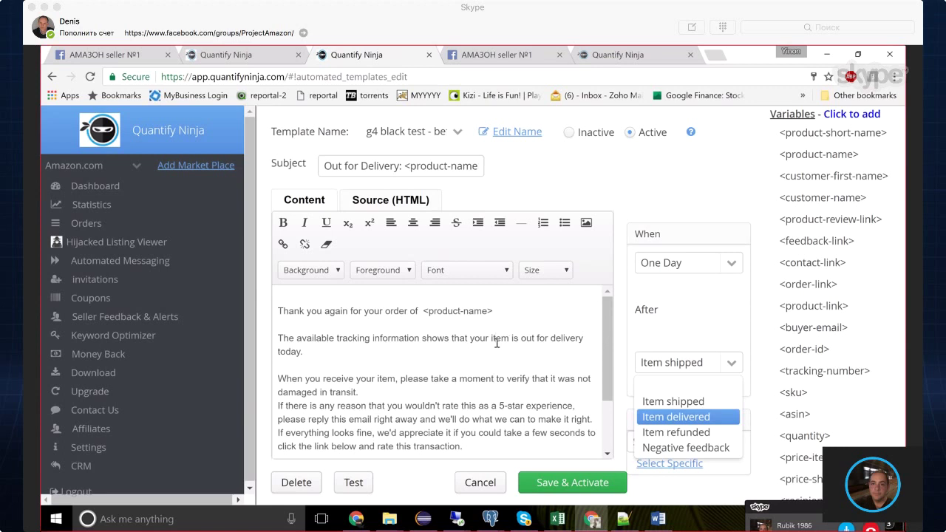
left_click(685, 183)
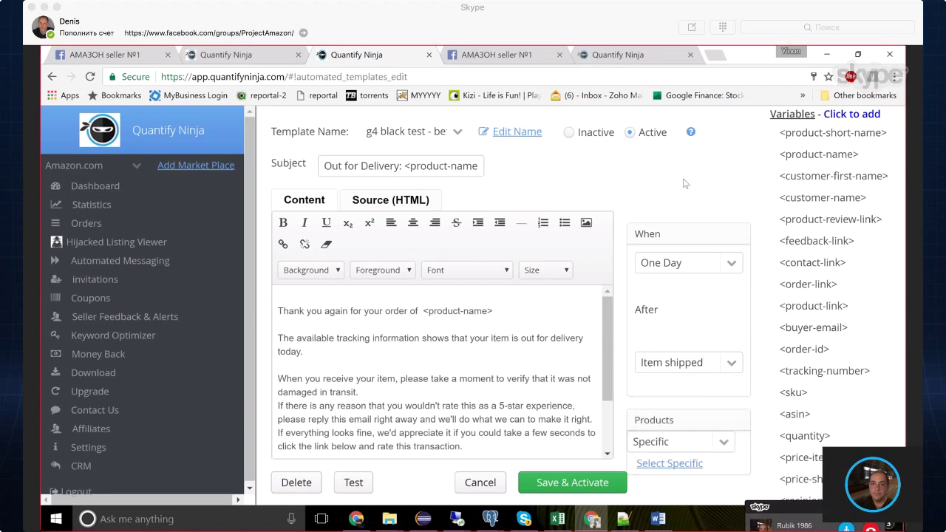
In the other Quantify Ninja account, open the "g4 after delivery" template and examine its Send Template options, including the promotion setting.
key("ctrl+minus")
key("ctrl+minus")
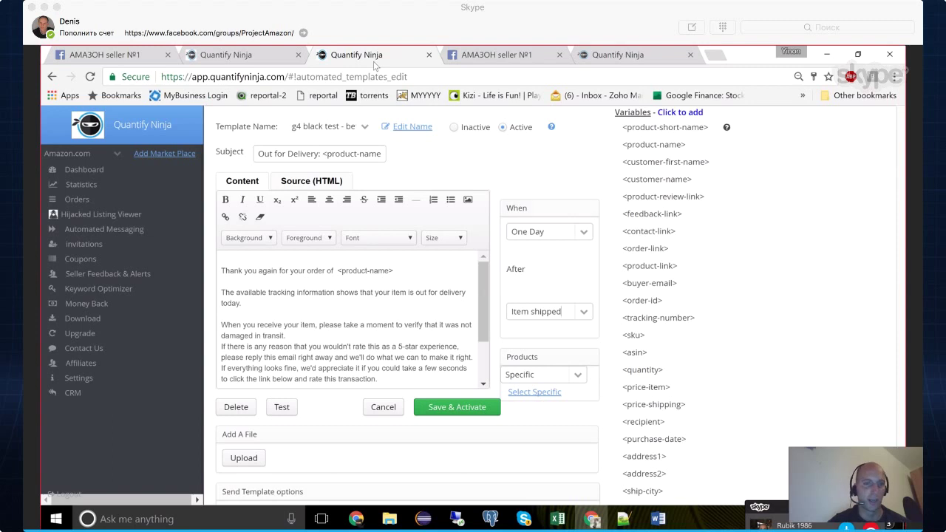
left_click(225, 57)
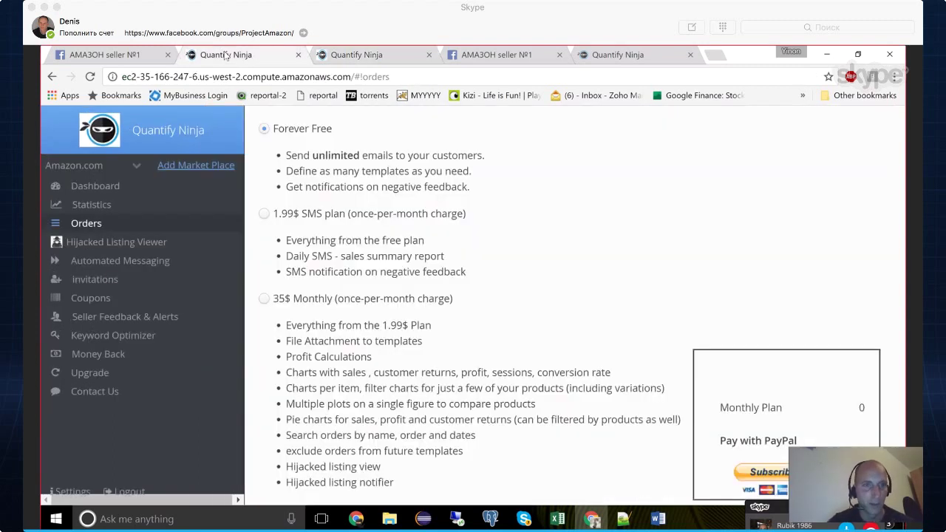
left_click(113, 262)
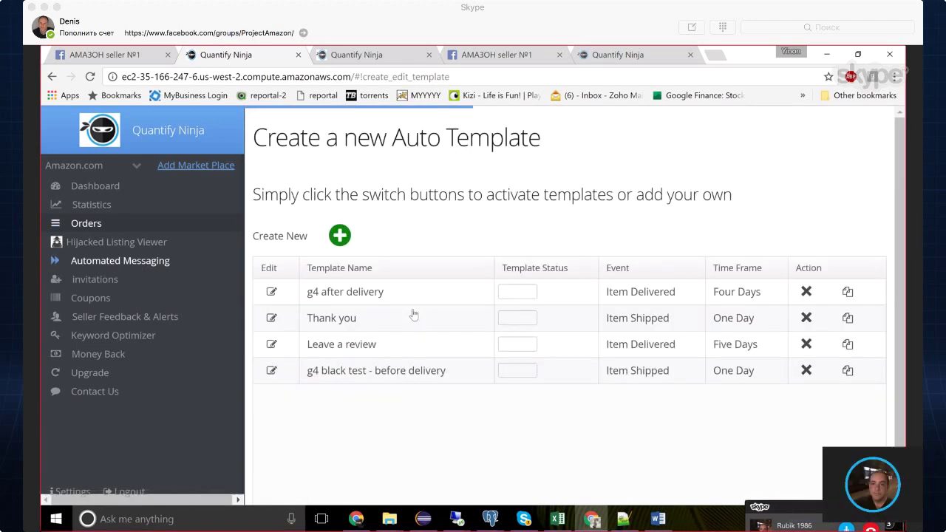
left_click(443, 302)
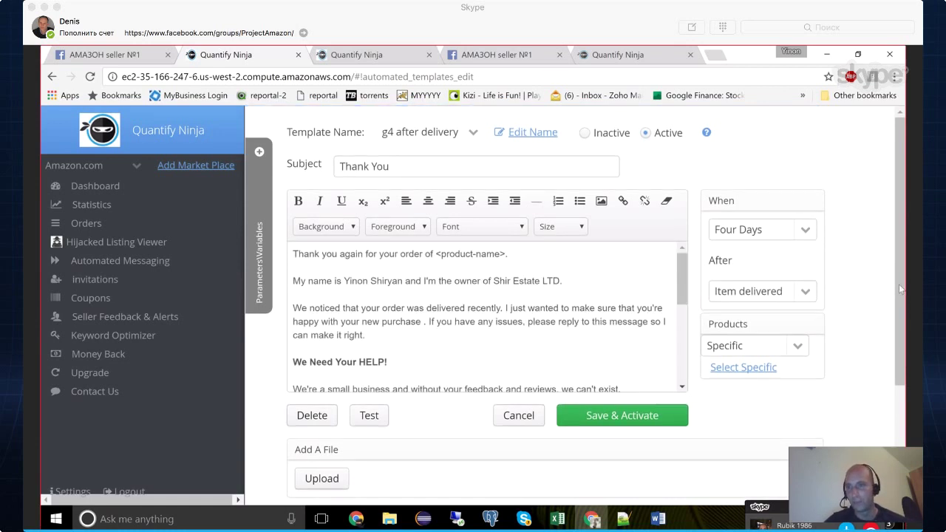
left_click_drag(900, 304, 904, 527)
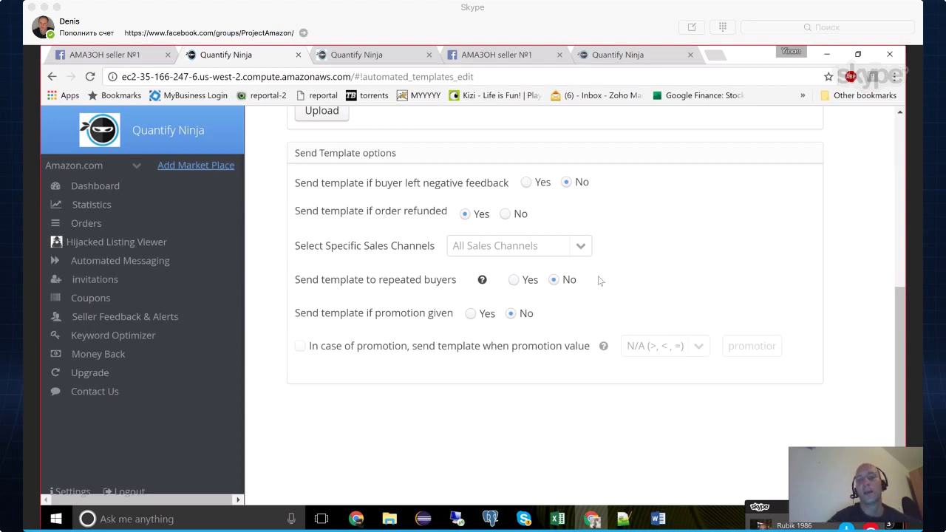
triple_click(340, 314)
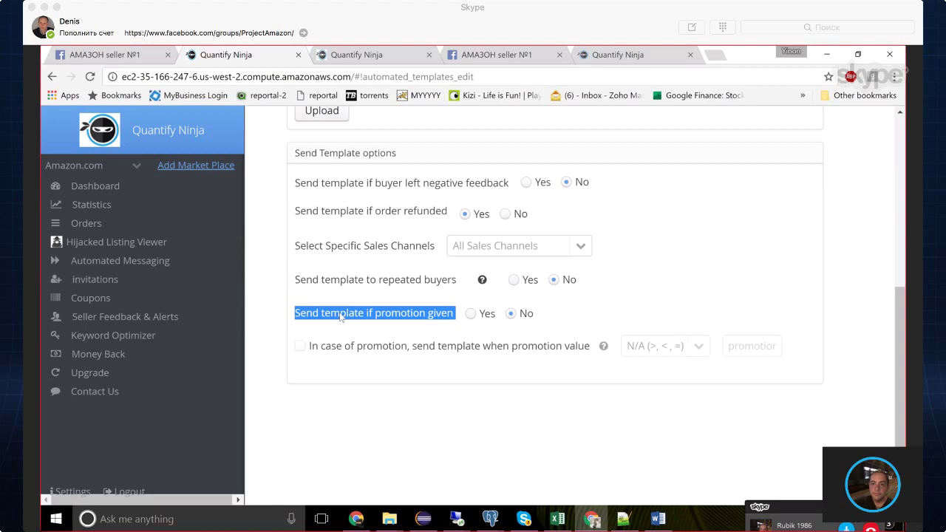
left_click(341, 316)
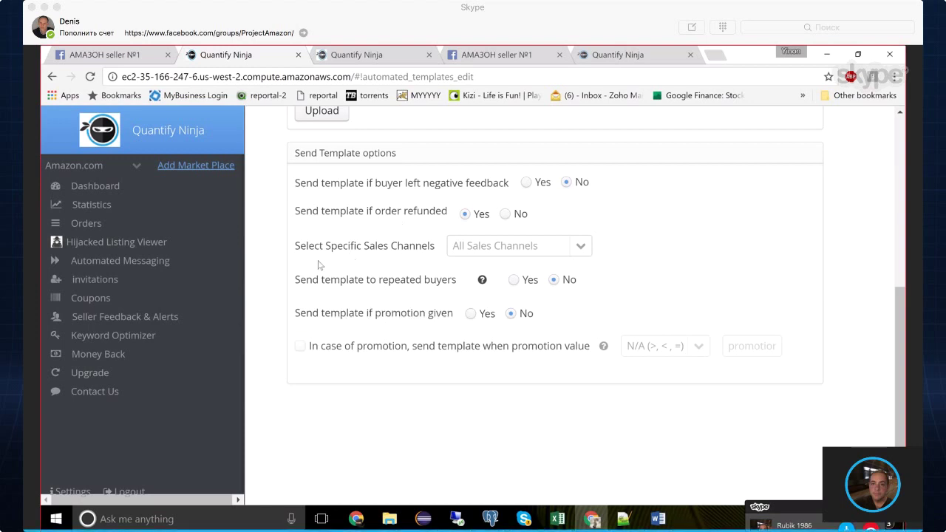
Try to limit the template to the Amazon.com.mx sales channel and dismiss the Pro membership dialog.
left_click(589, 253)
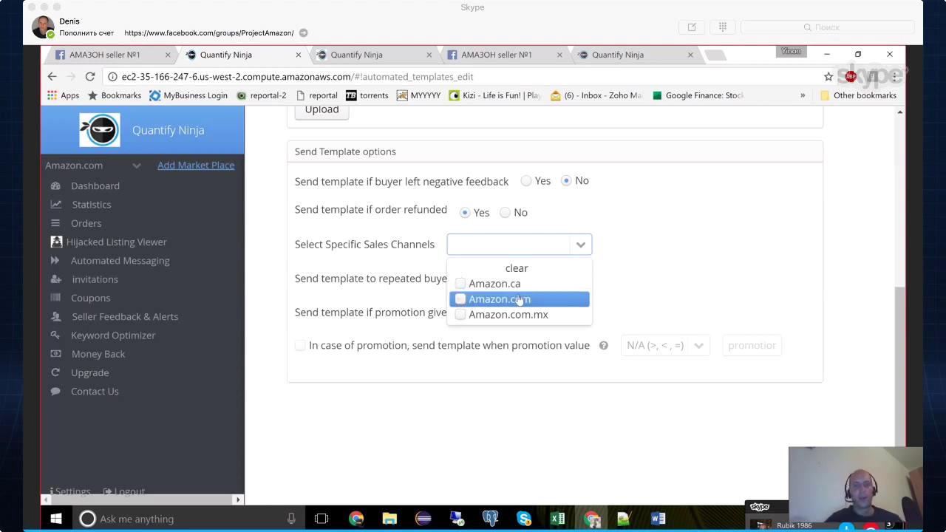
left_click(461, 316)
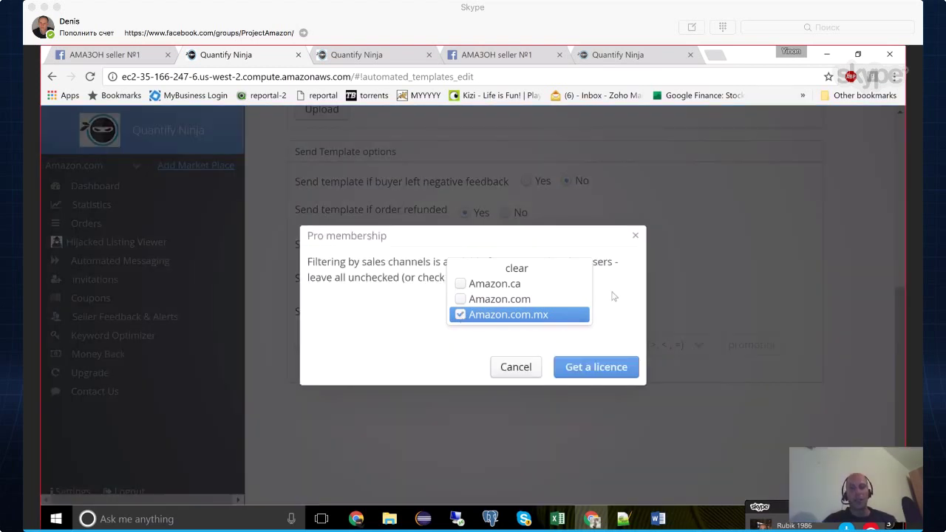
left_click(612, 296)
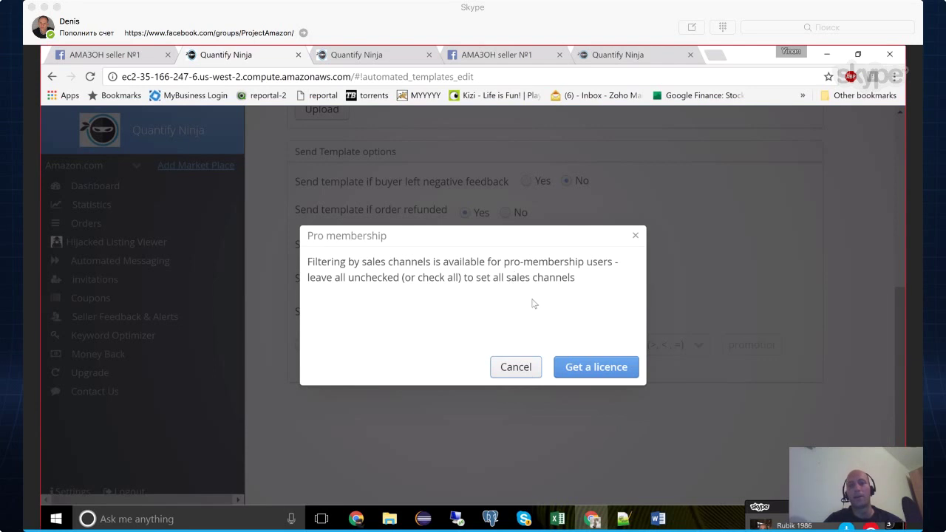
key("Escape")
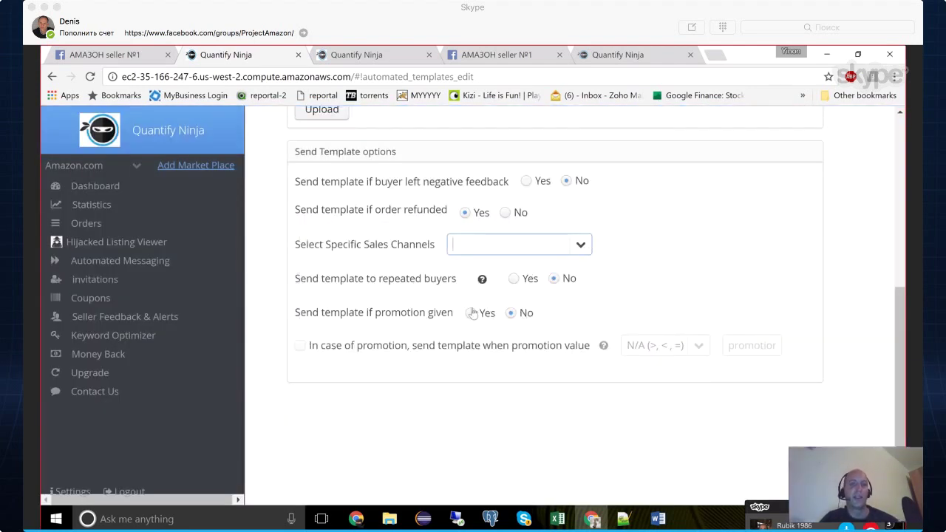
Review the sales channels offered for the template and leave them all unchecked.
left_click(532, 246)
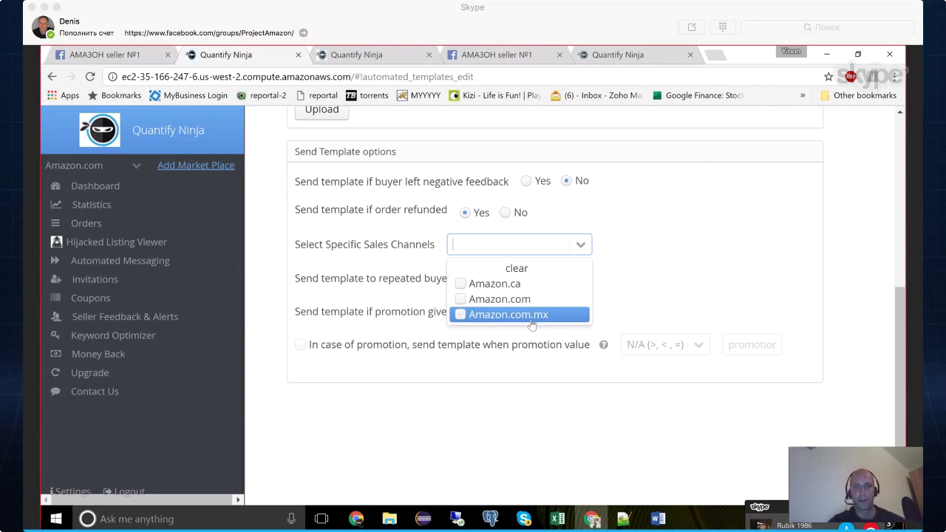
key("Up")
key("Escape")
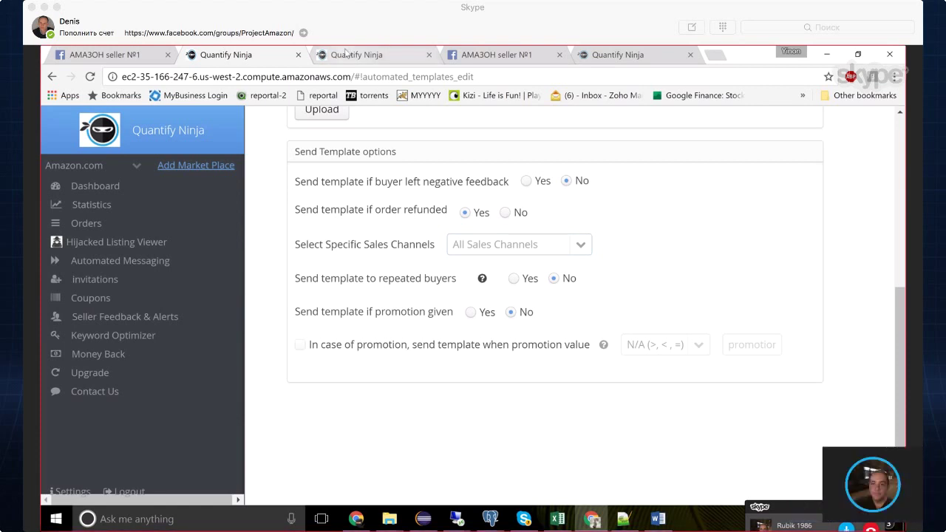
In the trial account's sales statistics, hide Returns and break down the units sold by product.
left_click(345, 53)
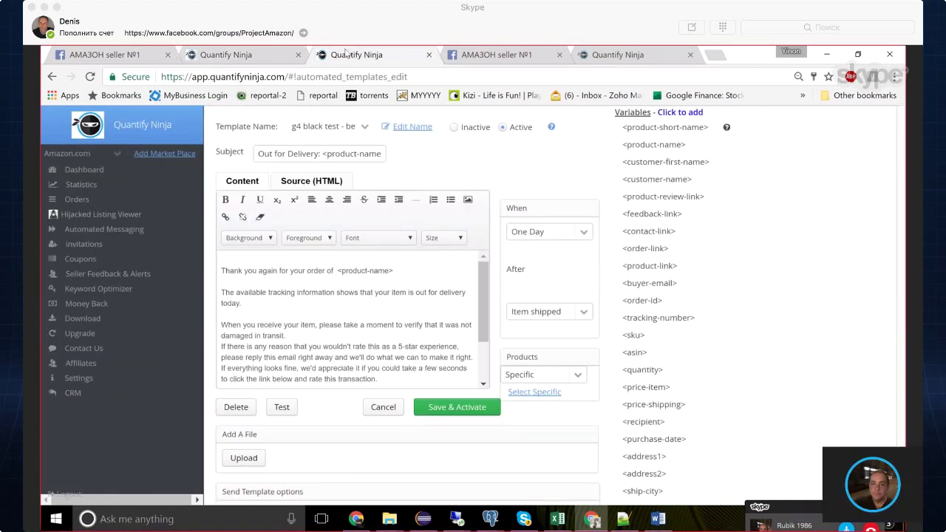
left_click(81, 186)
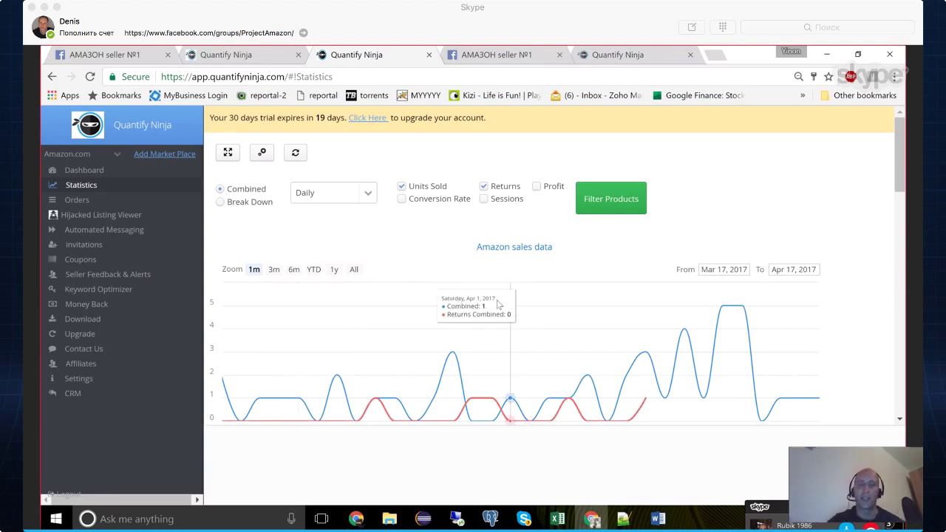
left_click(485, 188)
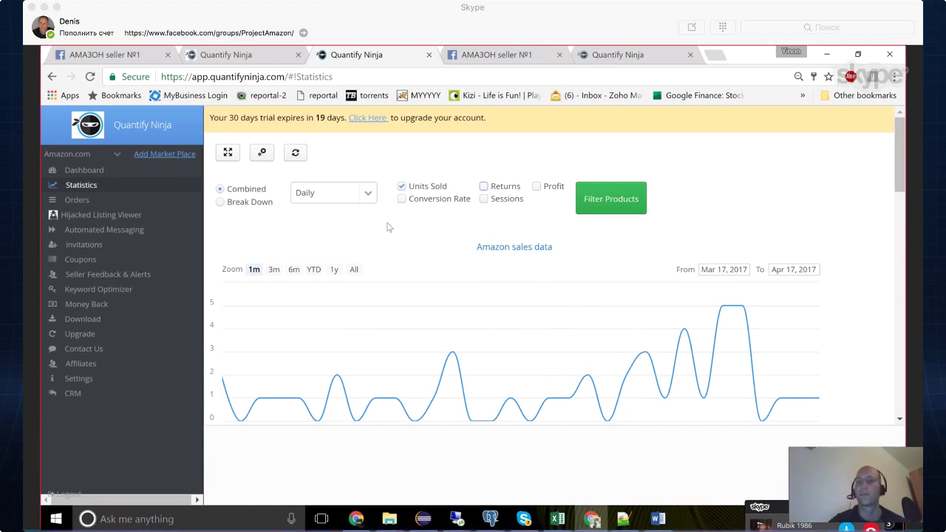
left_click(221, 204)
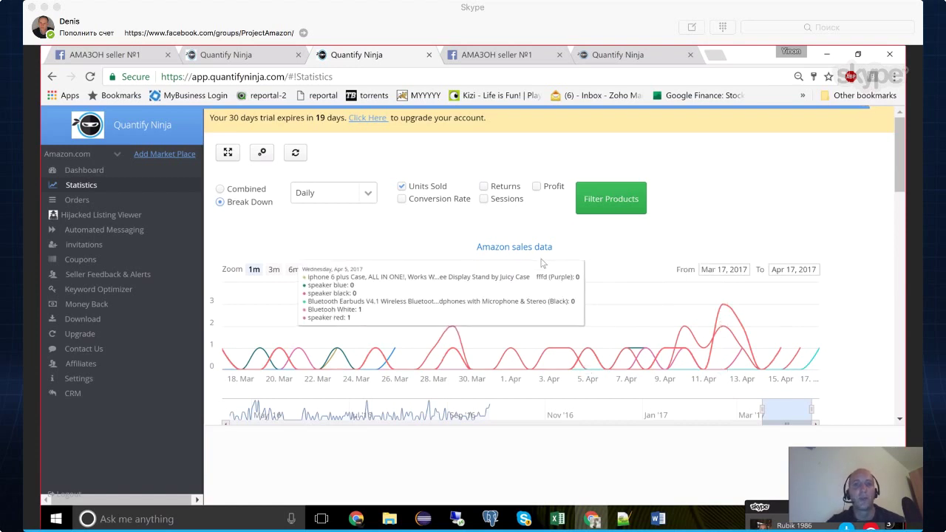
View the order details for April 12, 2017 from the sales chart and close them.
left_click(714, 288)
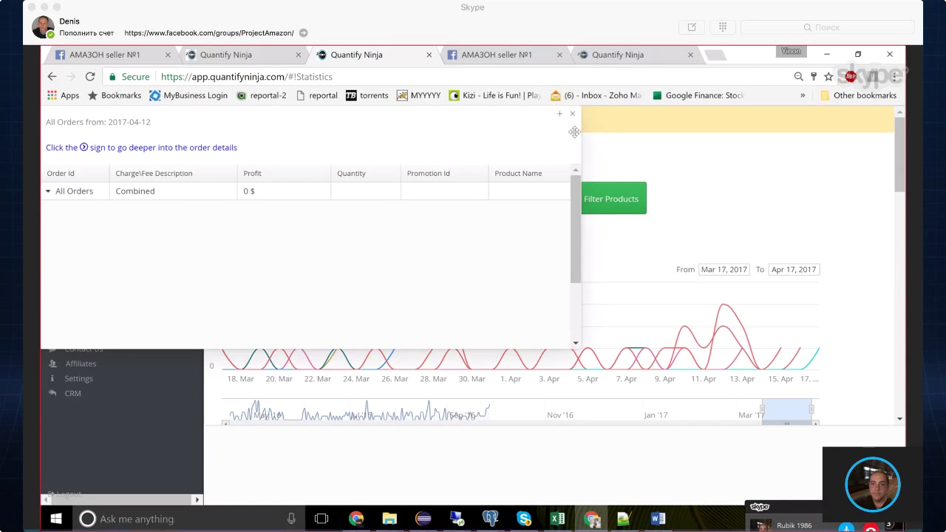
left_click(634, 201)
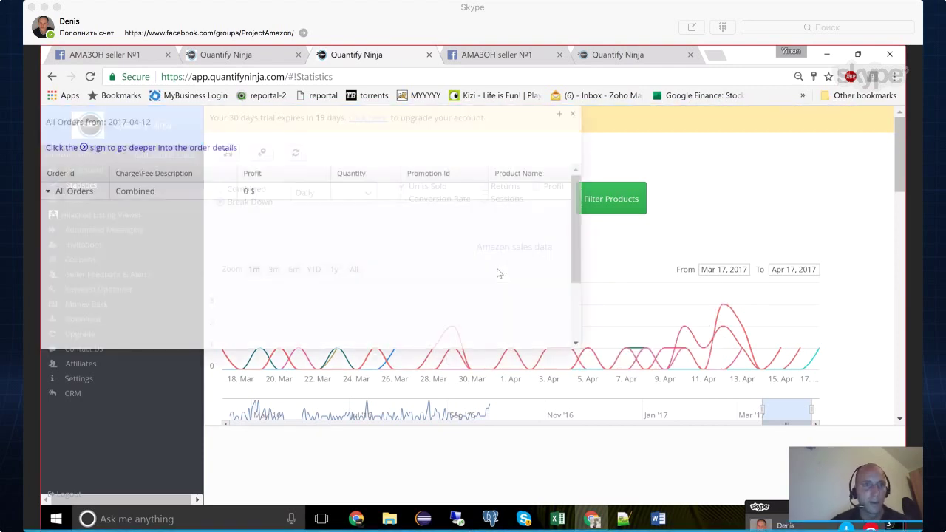
left_click(571, 115)
View the order details for March 20, 2017, try to expand All Orders, and close the details.
mouse_move(280, 353)
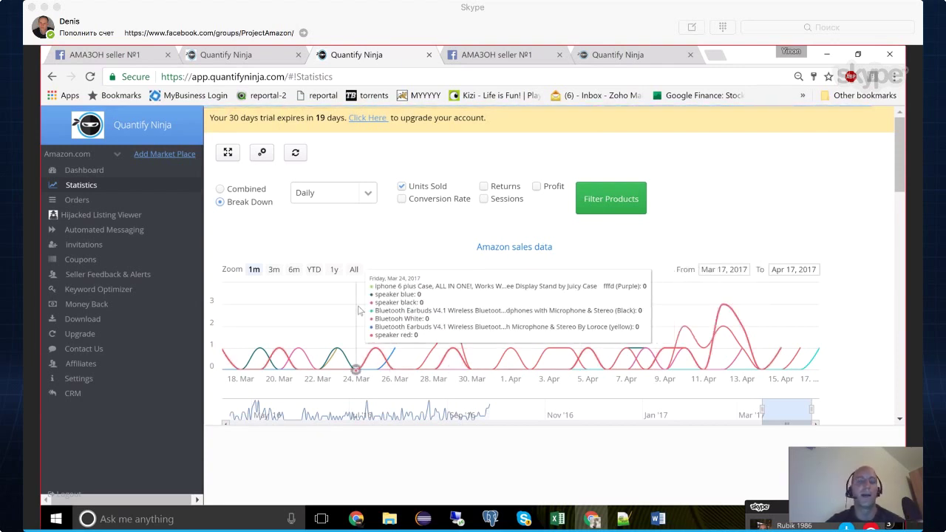
left_click(360, 311)
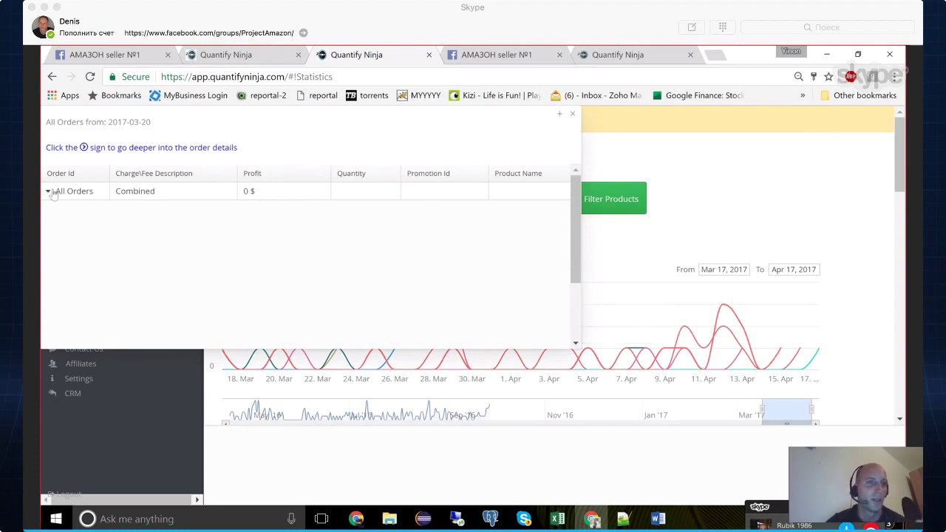
left_click(52, 193)
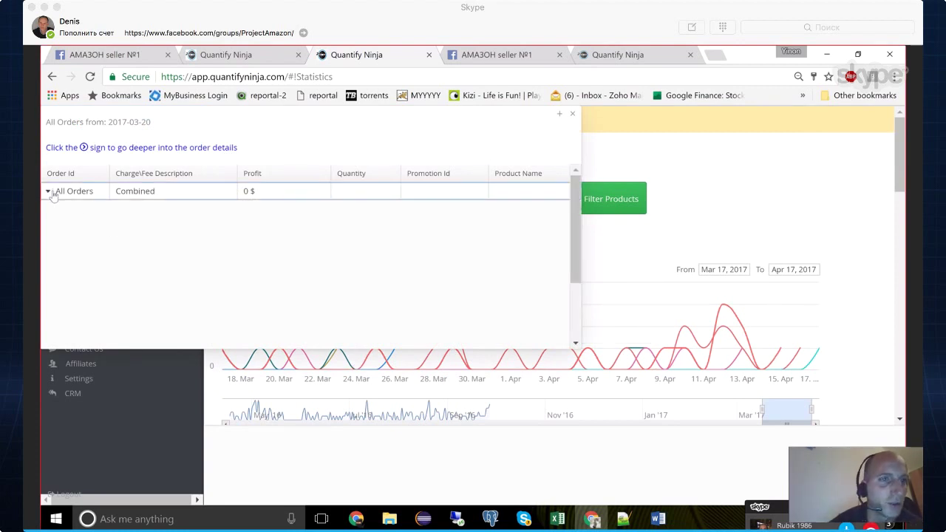
left_click(572, 116)
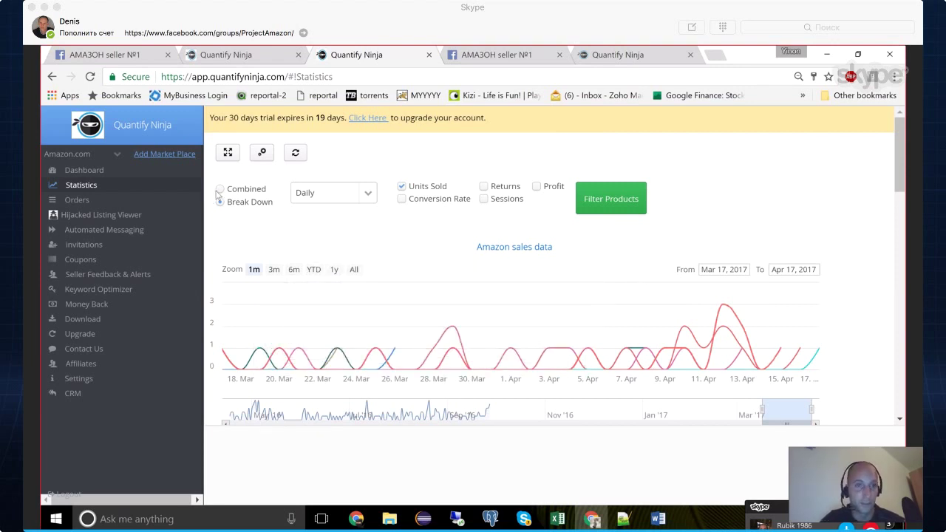
Switch the sales chart back to Combined, view the orders from April 12, 2017 and close them.
left_click(221, 190)
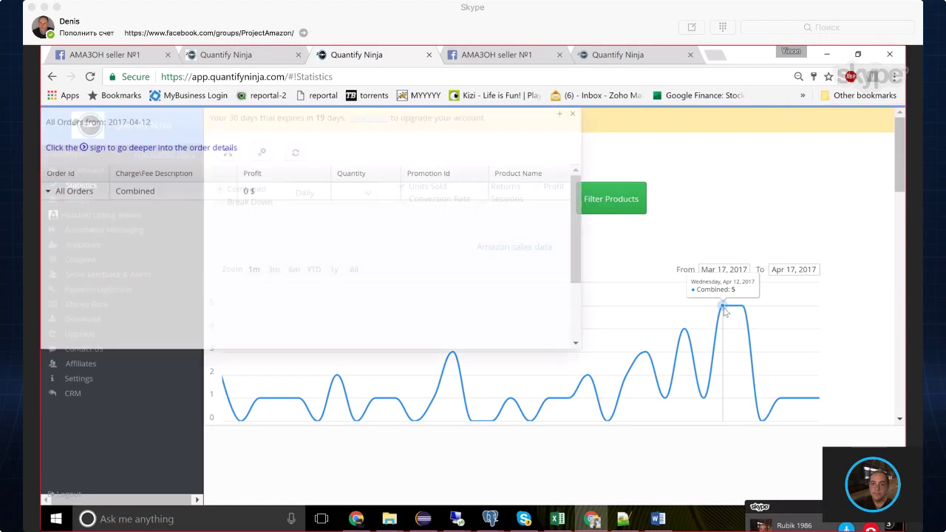
left_click(572, 113)
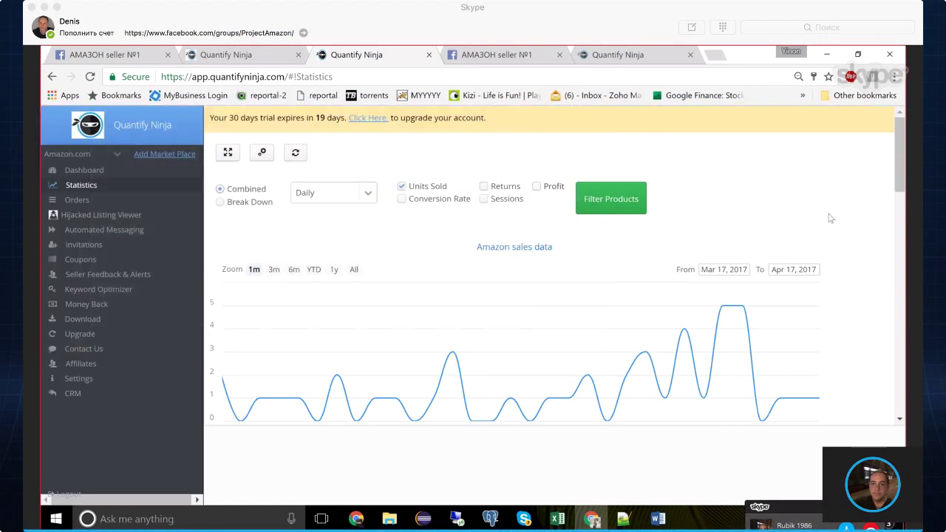
Examine the pie charts of profit and units sold per product for the last 12 months.
scroll(830, 218, "down", 1)
scroll(830, 219, "down", 4)
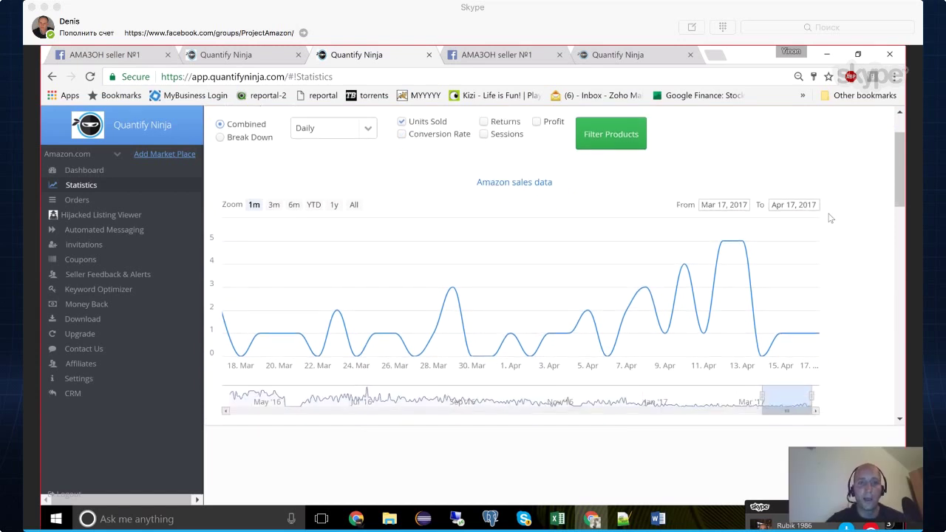
scroll(829, 218, "down", 4)
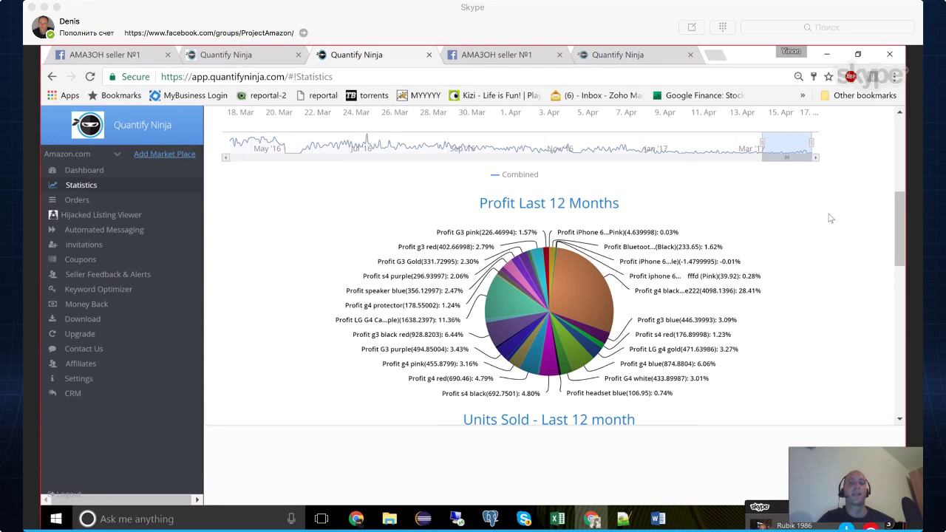
scroll(829, 218, "down", 1)
scroll(829, 218, "down", 3)
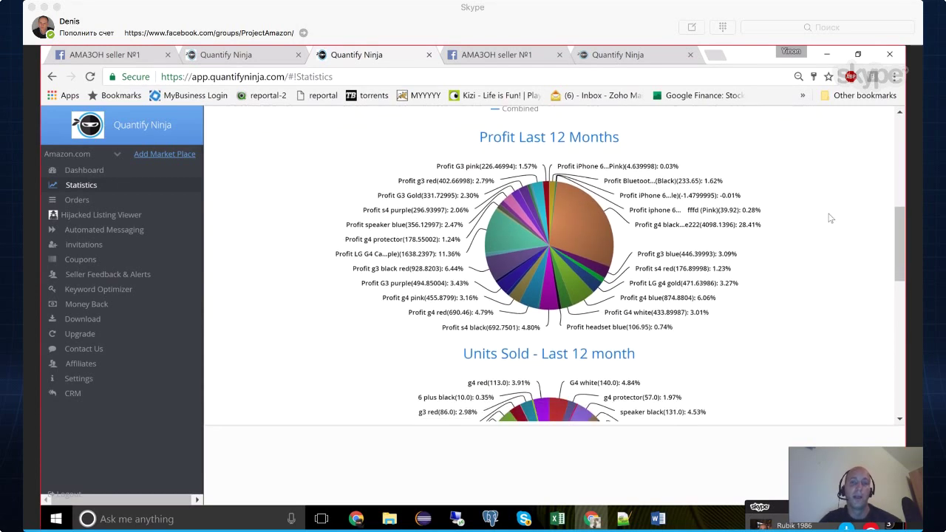
Examine the last-12-month pie charts of profit, units sold and units returned by customers, and return to the sales chart.
scroll(829, 218, "down", 8)
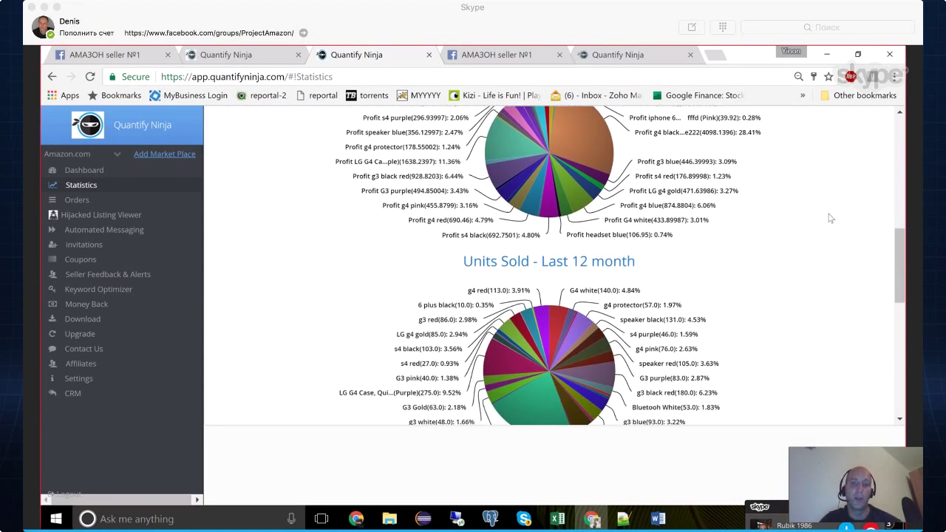
scroll(829, 219, "down", 1)
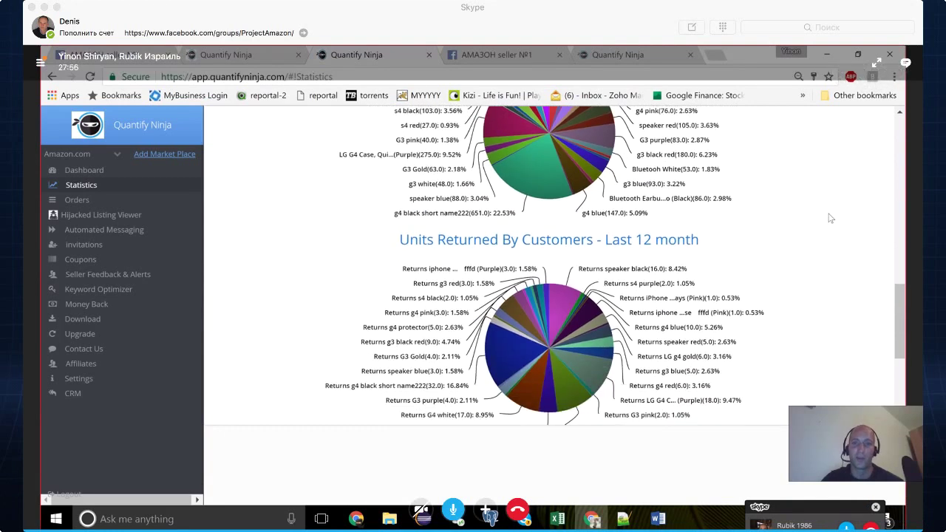
scroll(830, 218, "up", 2)
scroll(830, 218, "up", 4)
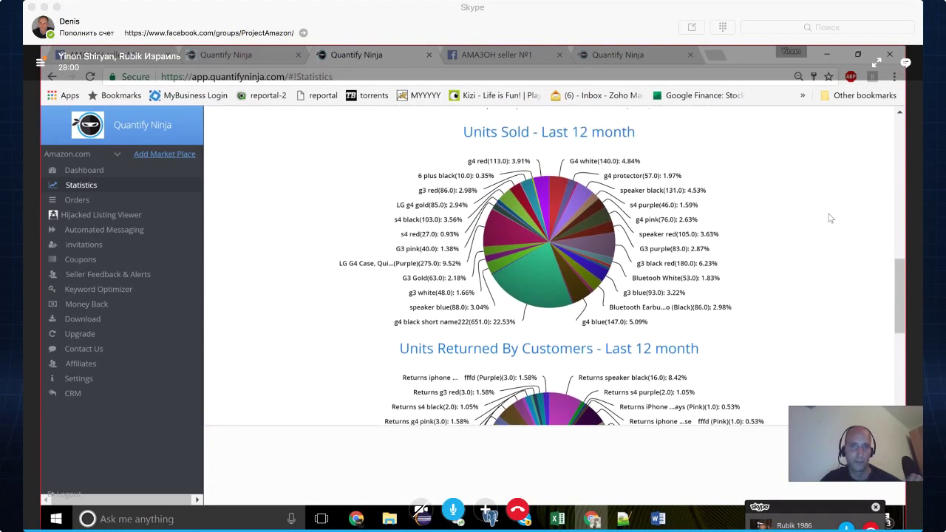
scroll(830, 218, "up", 5)
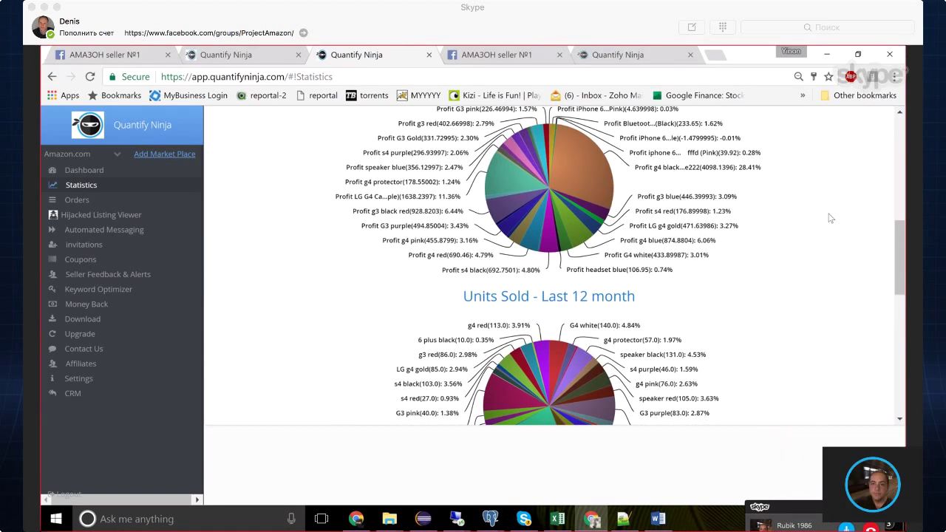
scroll(829, 218, "up", 1)
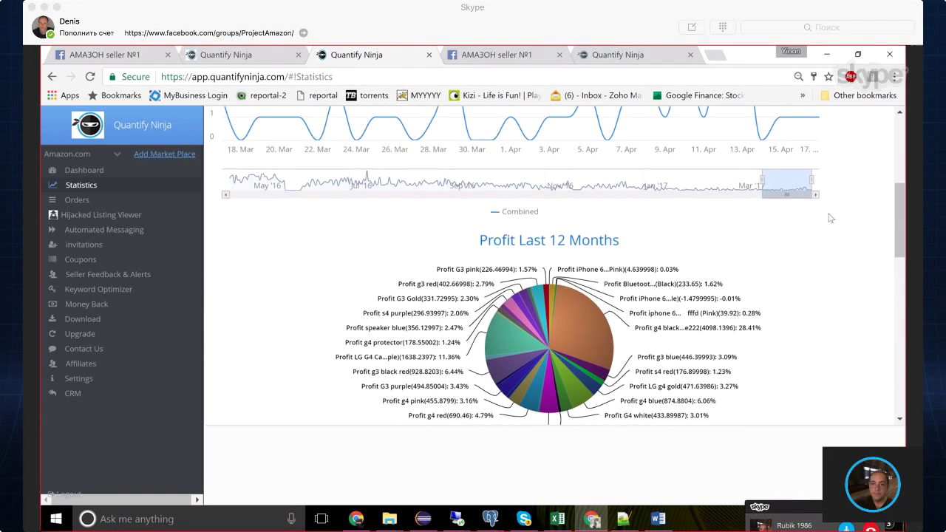
scroll(829, 218, "up", 1)
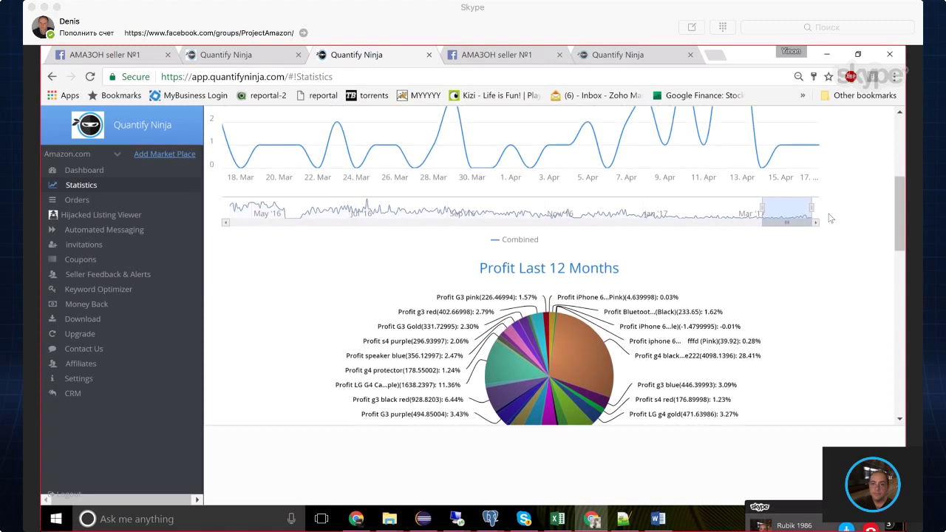
scroll(829, 218, "up", 1)
scroll(831, 218, "up", 5)
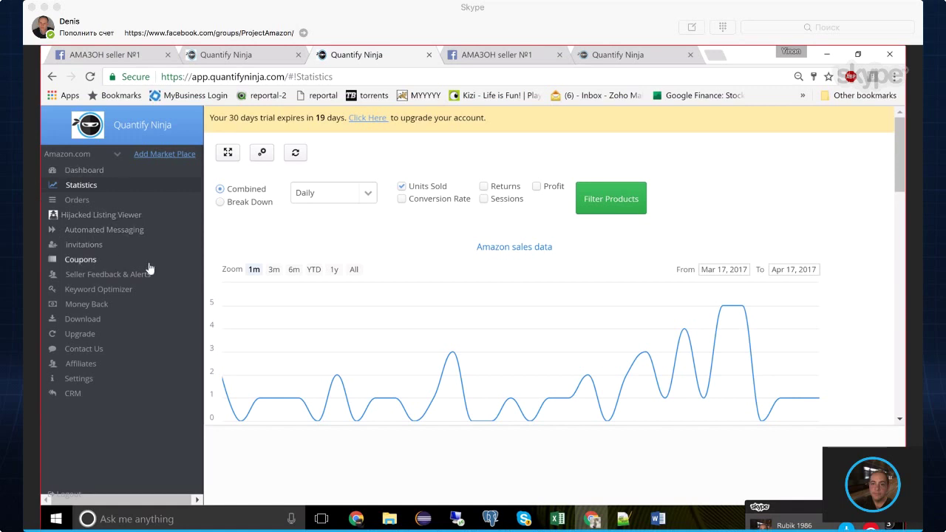
Open the Money Back page and dismiss the two Facebook notifications covering it.
left_click(81, 311)
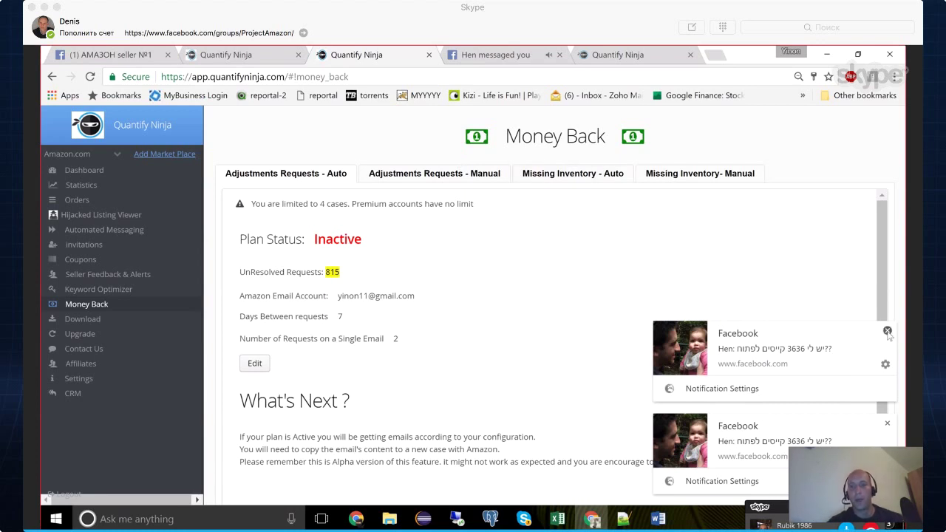
left_click(887, 332)
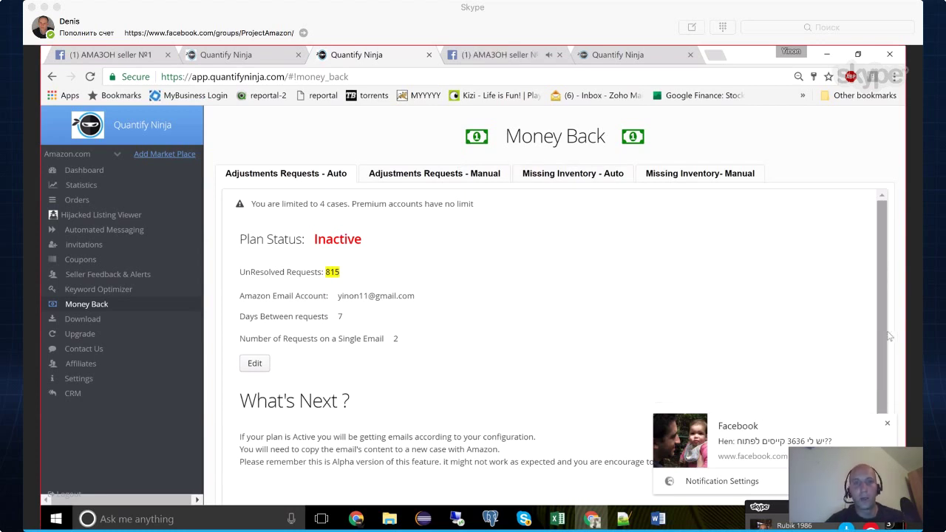
left_click(887, 423)
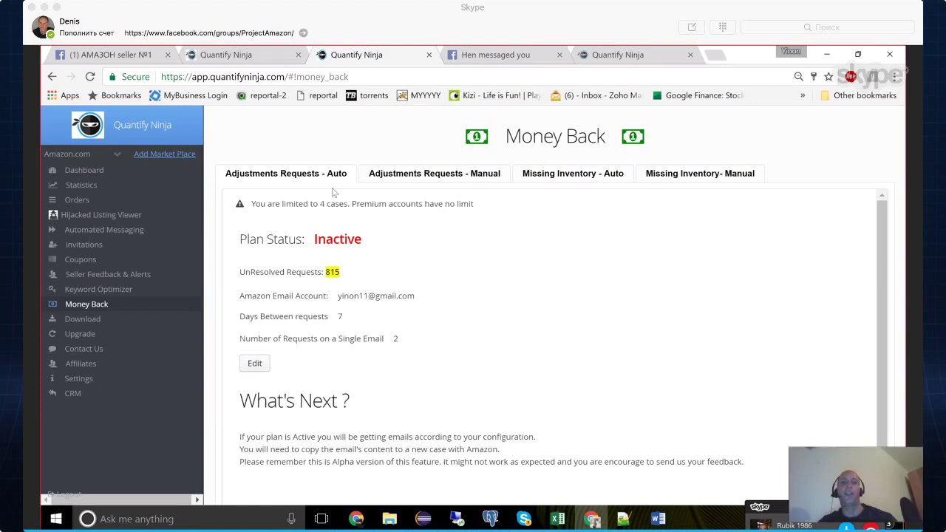
Open the manual adjustments requests form and set the number of requests on a single email to 5.
left_click(434, 183)
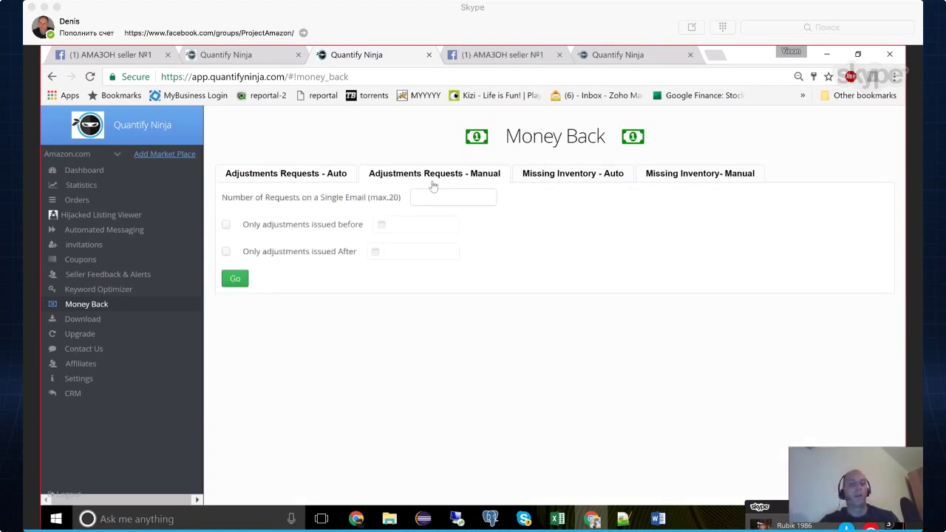
left_click(450, 198)
type("5")
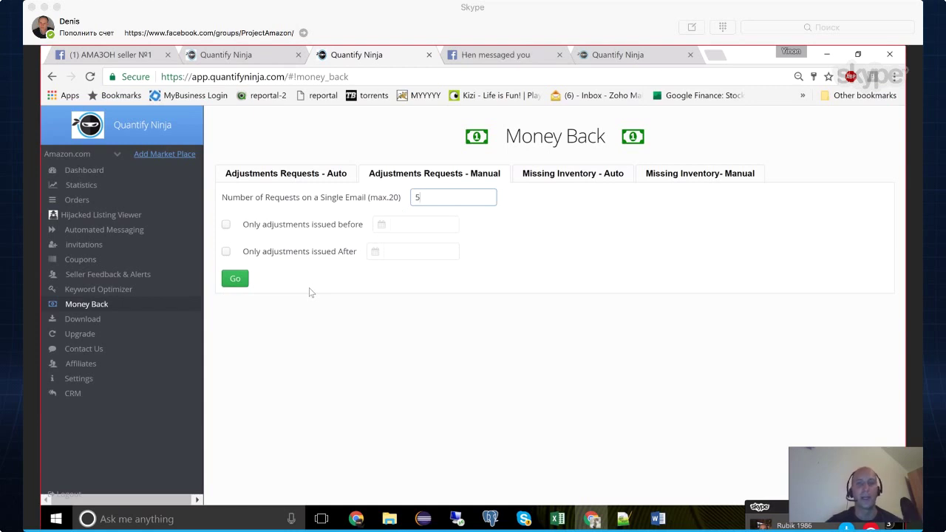
Open the automatic adjustments request plan for editing and review its days between requests and number of requests on a single email.
left_click(301, 176)
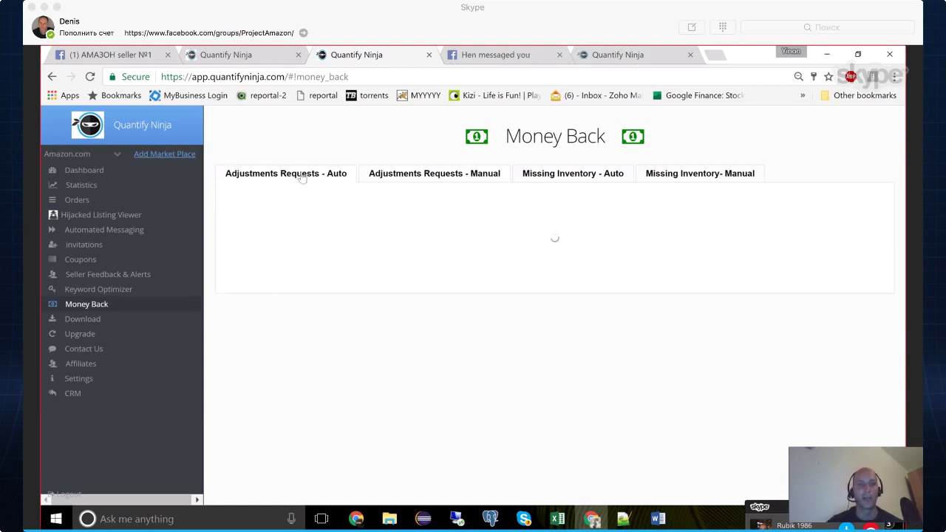
left_click(256, 364)
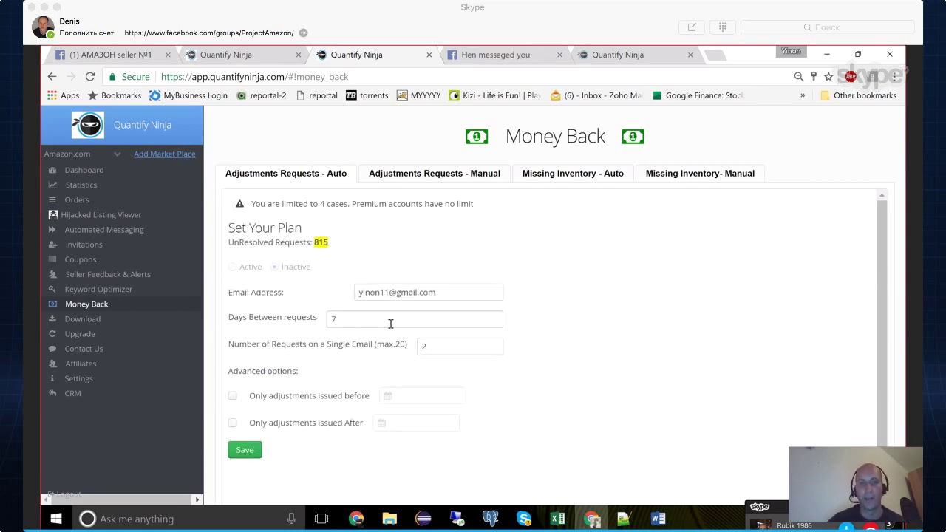
left_click(366, 323)
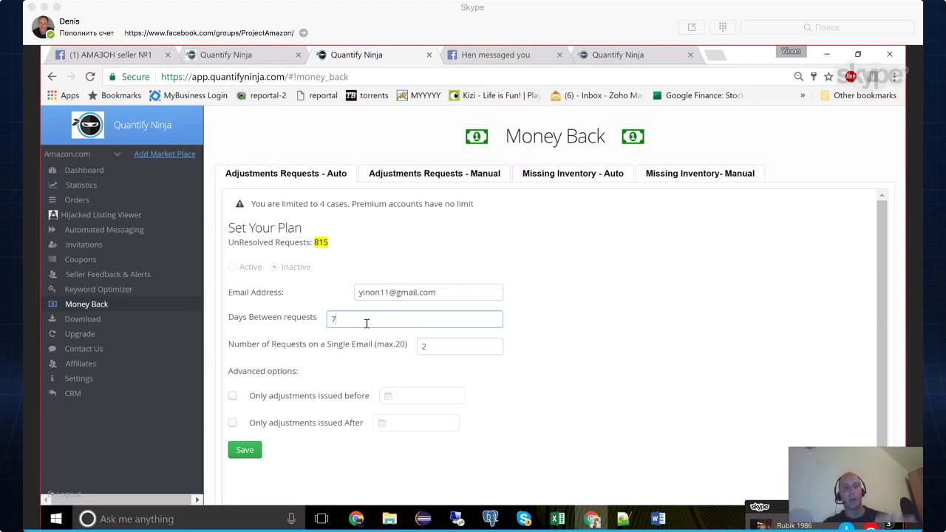
double_click(298, 319)
left_click(451, 346)
double_click(451, 345)
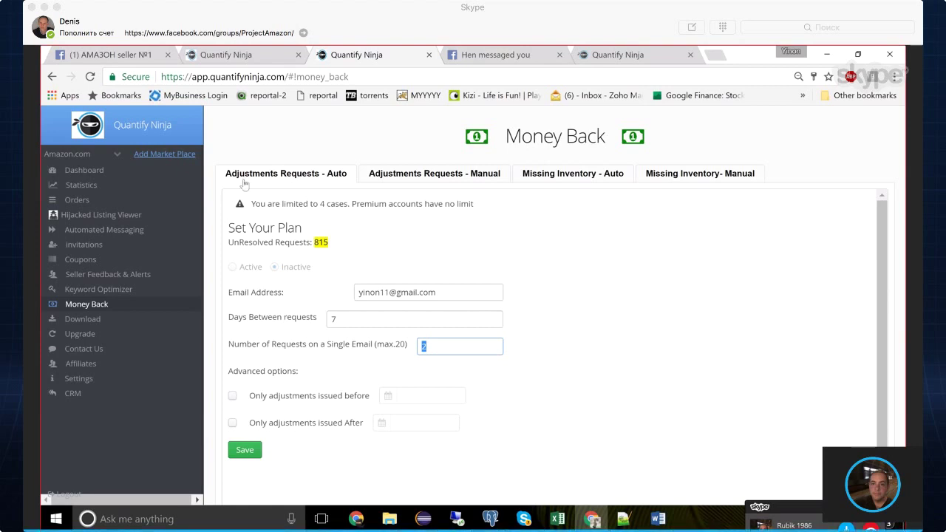
Open the Hijacked Listing Viewer, inspect the black Bluetooth Earbuds' seller offers on Amazon, and return to the listing overview.
left_click(118, 215)
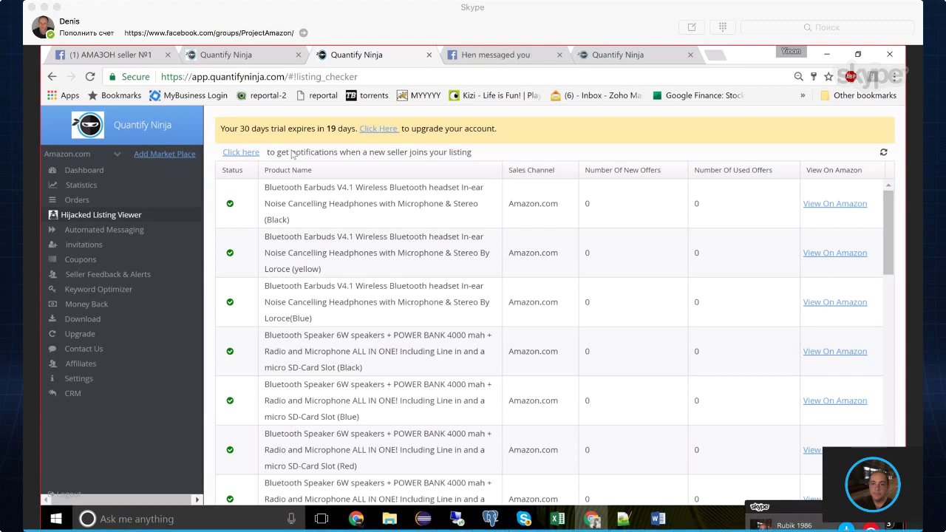
left_click(835, 204)
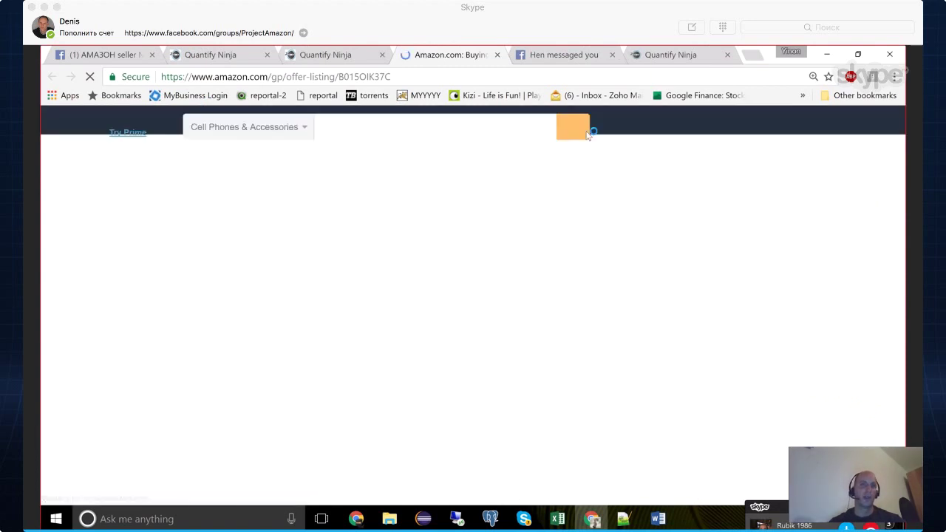
scroll(524, 406, "down", 2)
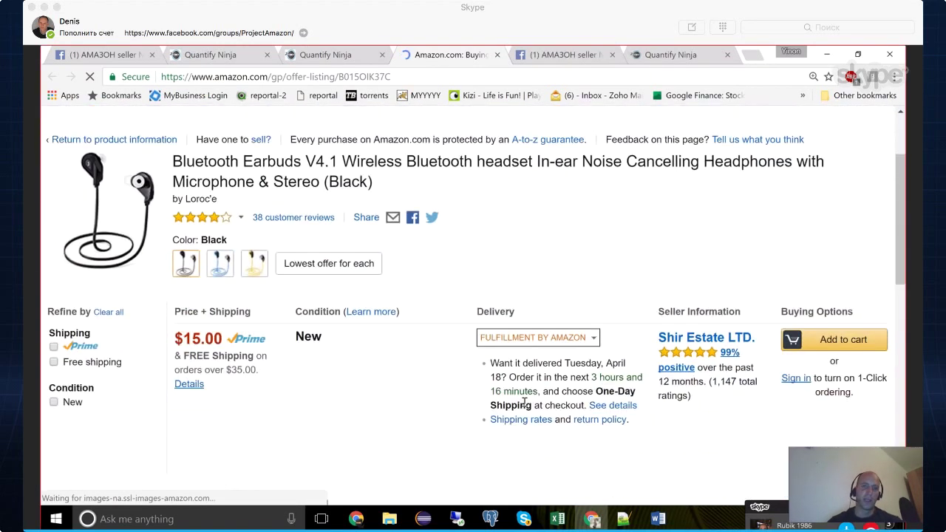
scroll(524, 406, "down", 1)
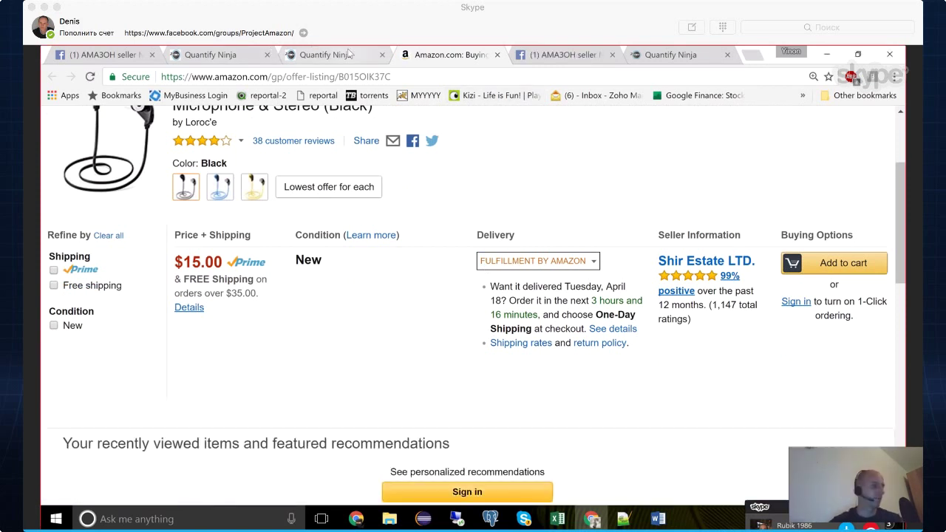
left_click(350, 53)
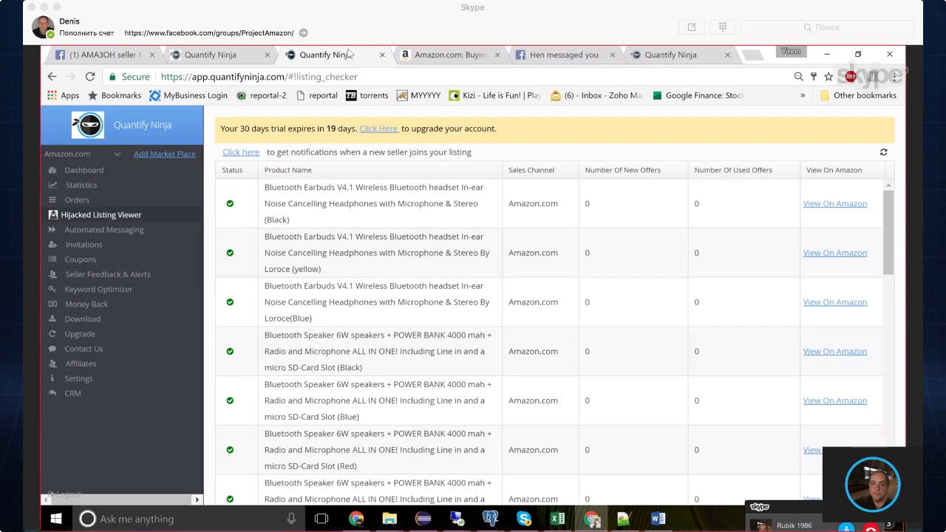
Open Seller Feedback & Alerts and review the SMS alerts for daily sales and negative feedback and the email alert for negative feedback.
left_click(103, 275)
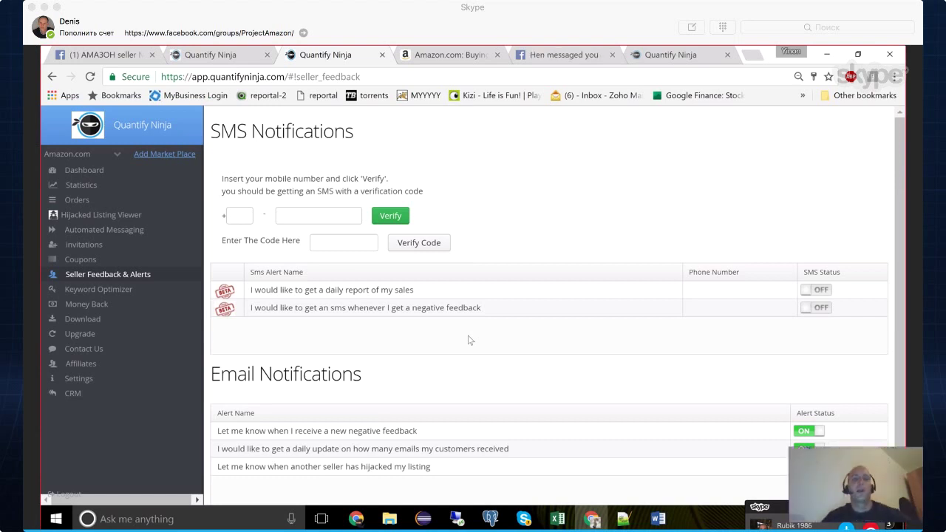
triple_click(340, 293)
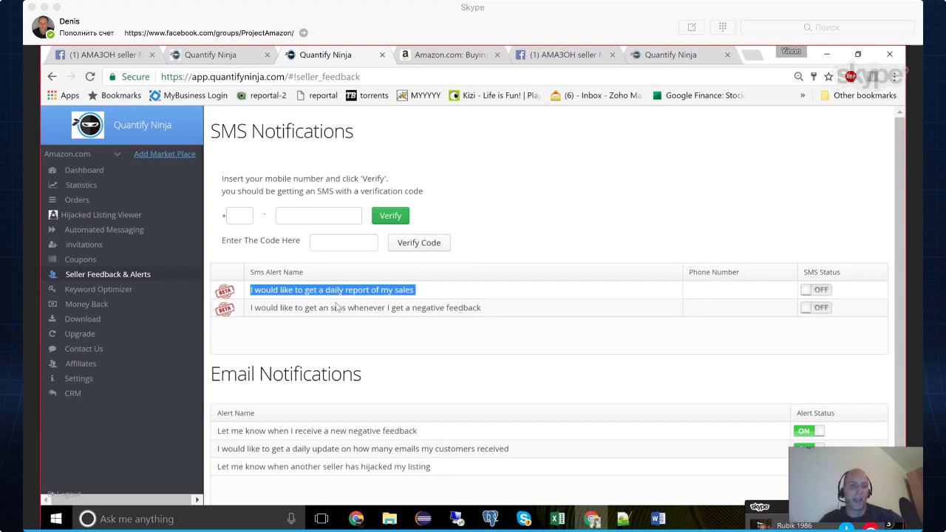
left_click(510, 313)
triple_click(517, 316)
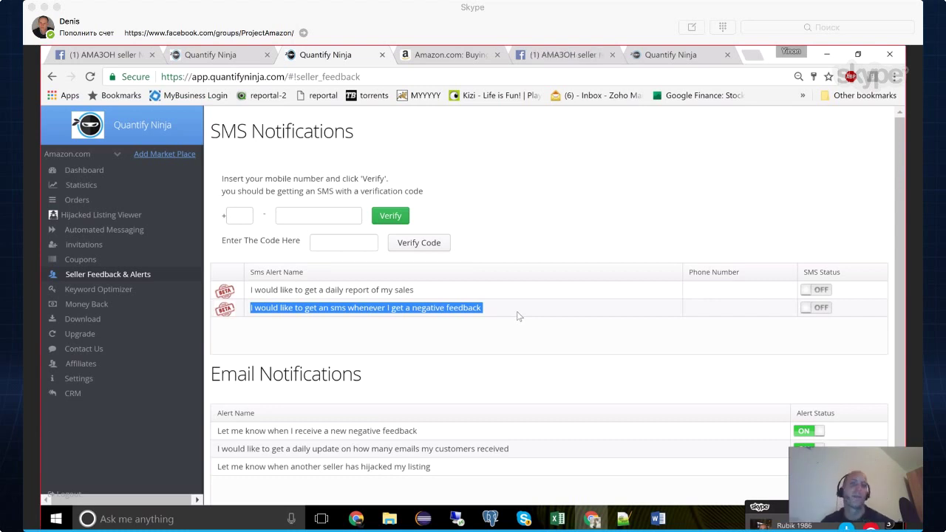
scroll(519, 316, "down", 1)
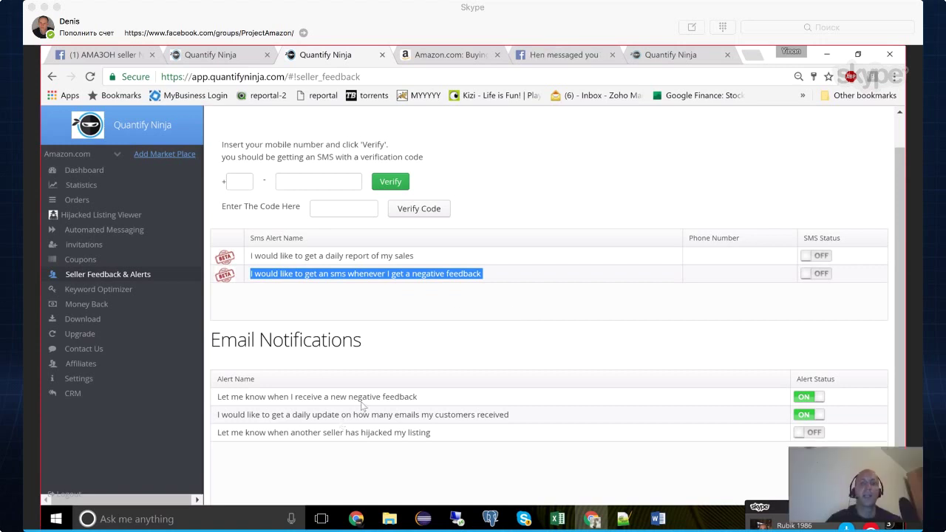
double_click(388, 399)
left_click(387, 401)
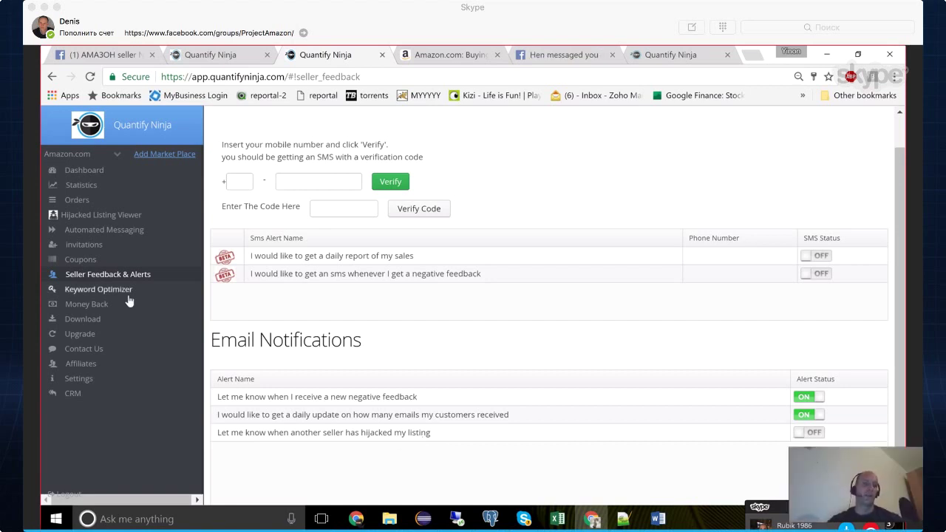
Search the Buyers History orders by a partial order number and view the available order Type filter options.
left_click(82, 211)
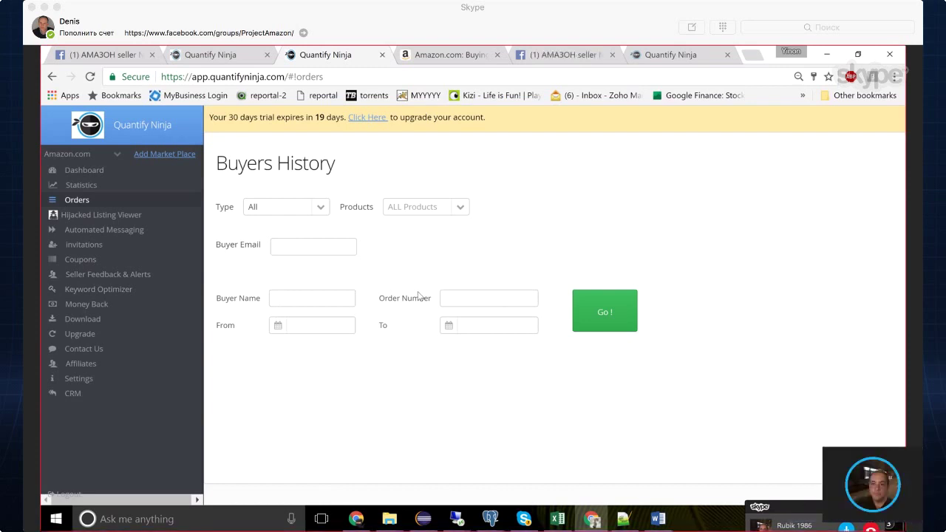
left_click(461, 307)
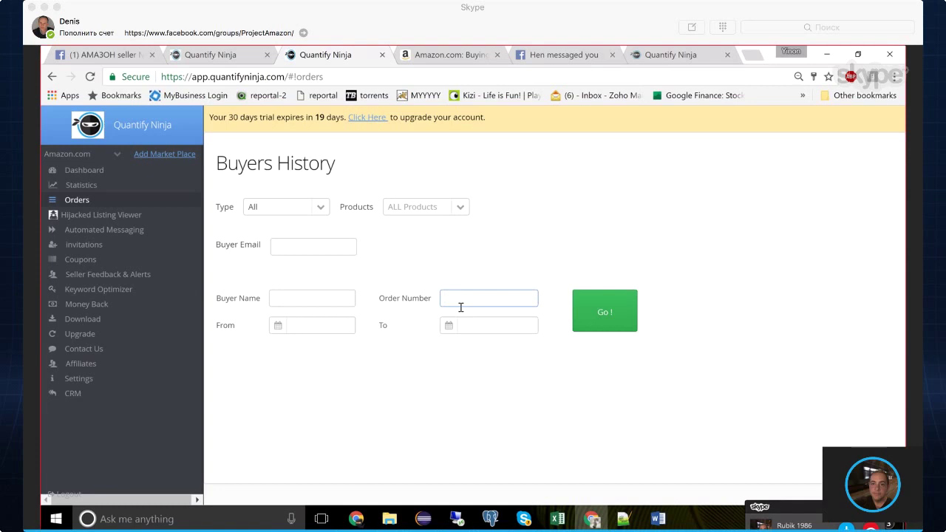
type("102")
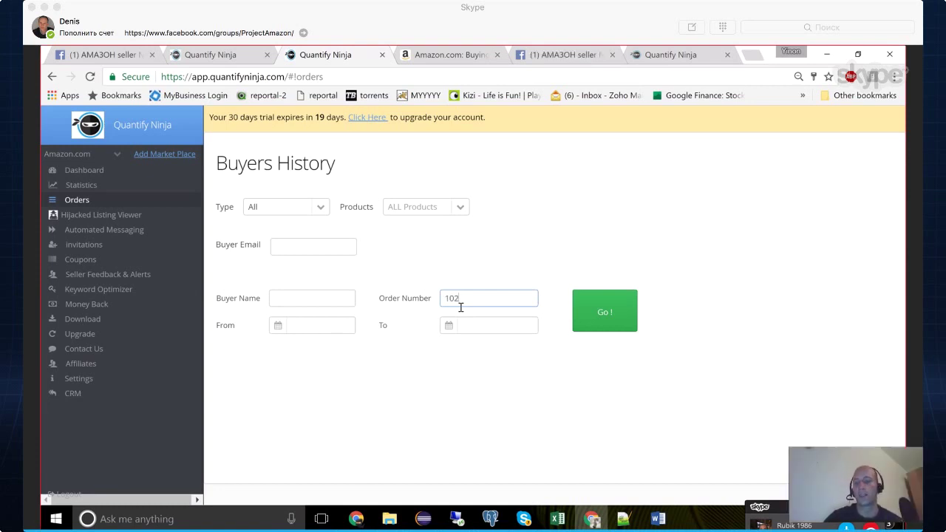
key("Return")
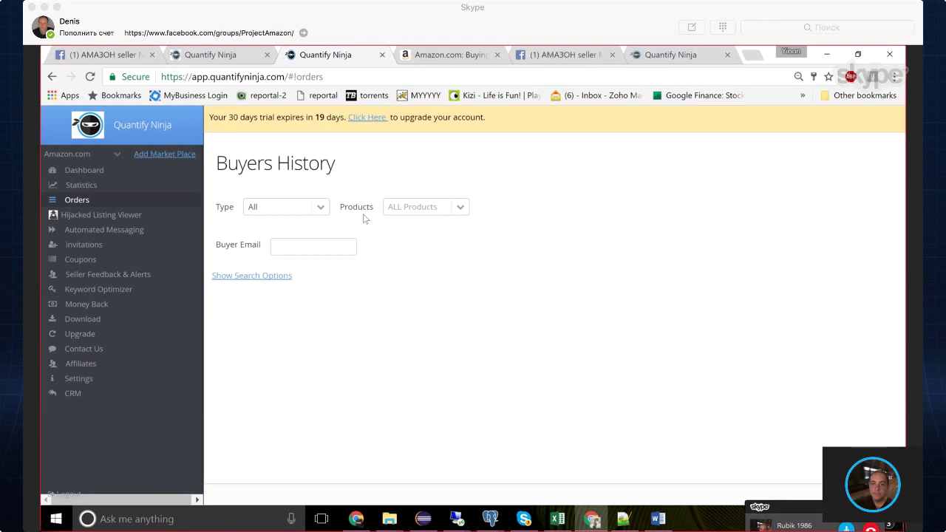
left_click(320, 209)
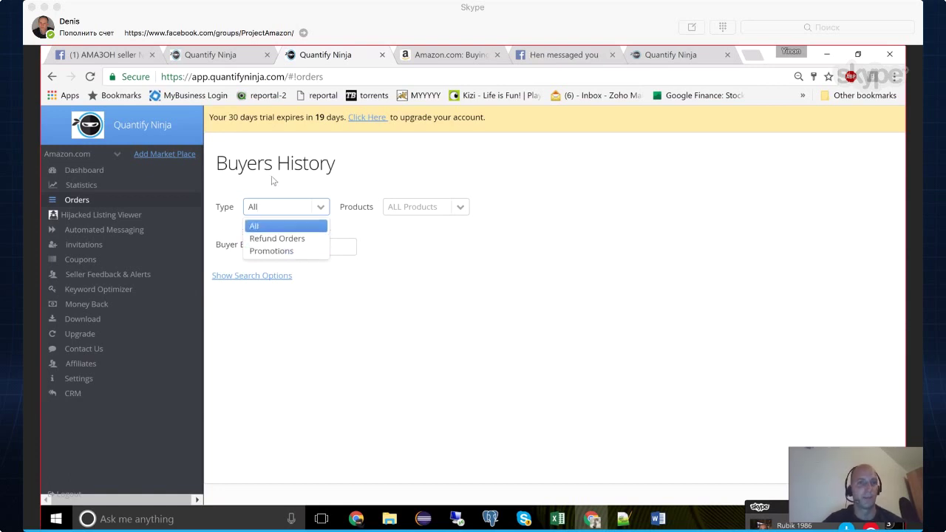
left_click(247, 196)
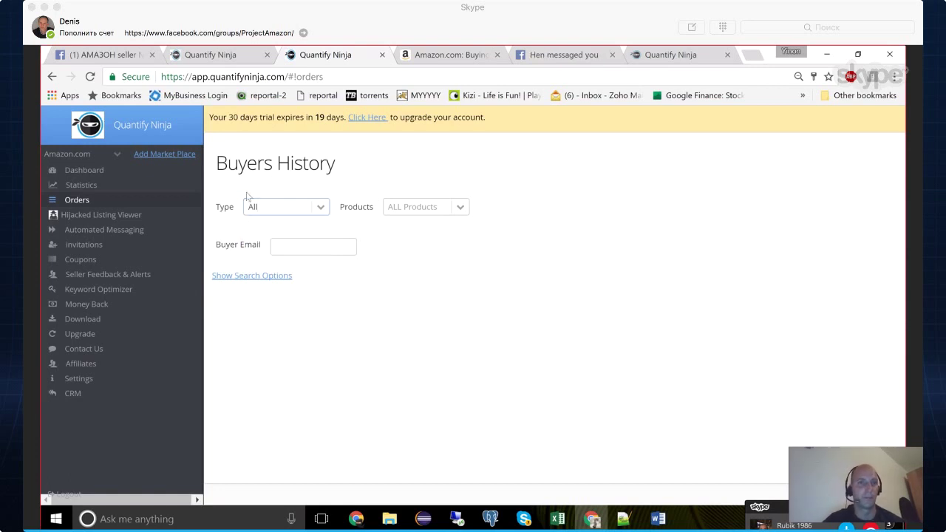
Try to open Orders in the other Quantify Ninja session and return to the Buyers History page.
left_click(221, 57)
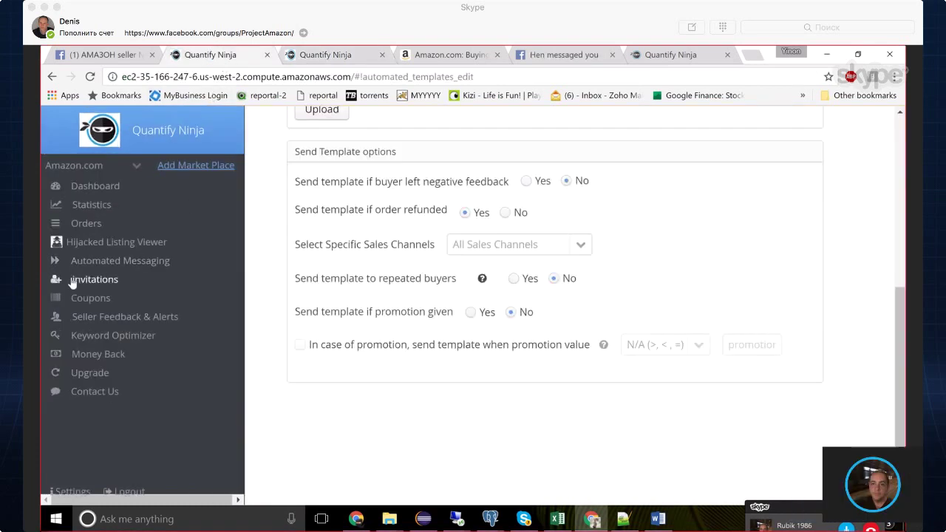
left_click(85, 223)
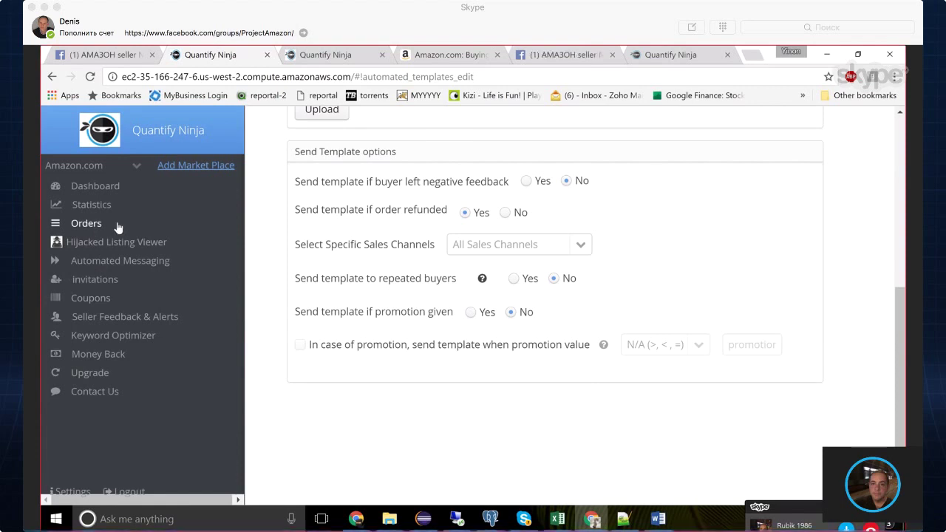
left_click(364, 52)
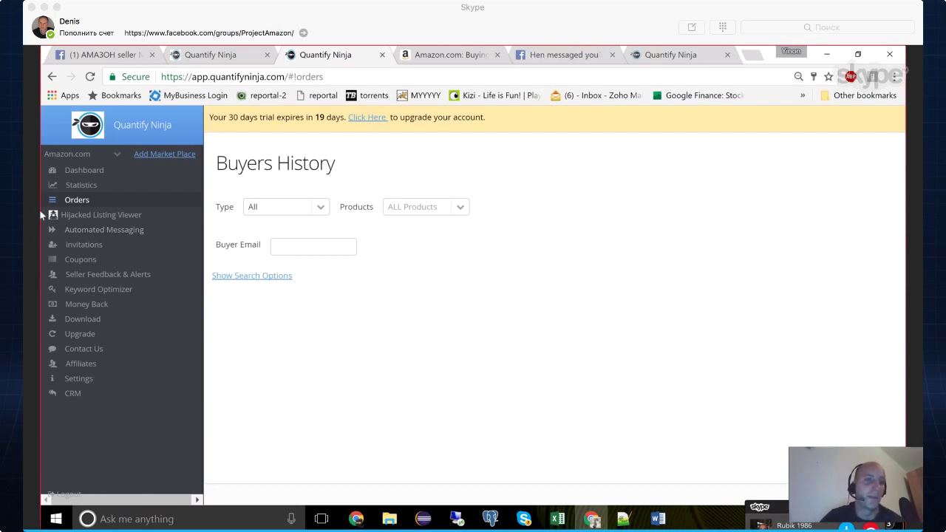
Open the Automated Messaging templates, return to Orders, and expand the details of the iPhone 6 Case order dated 2017-03-23.
left_click(104, 230)
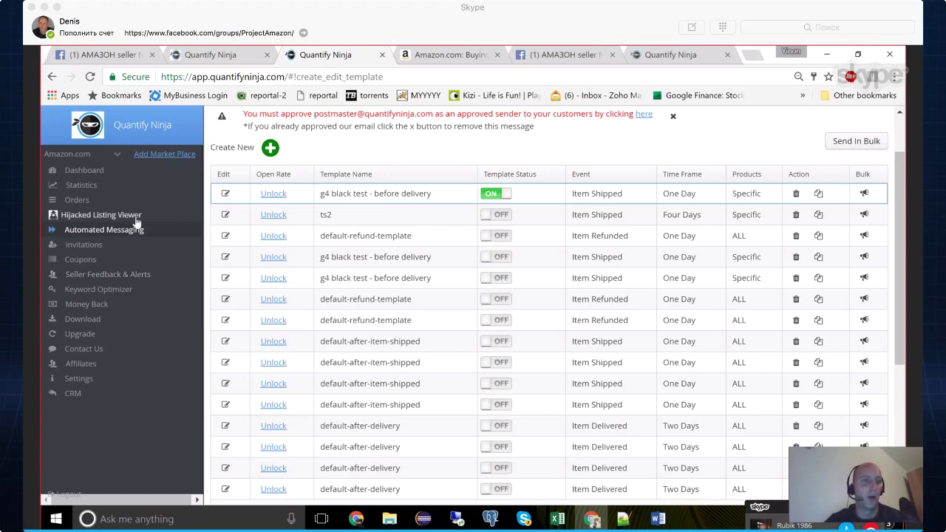
left_click(77, 202)
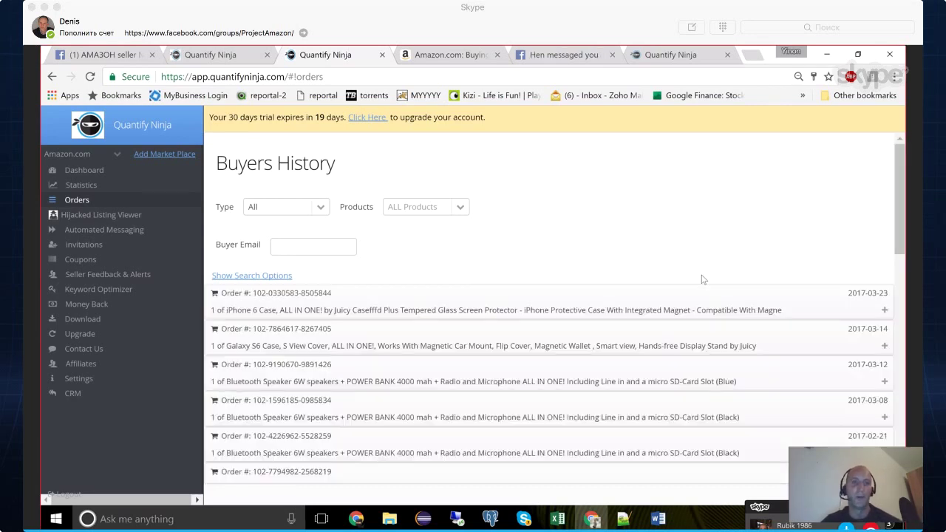
left_click(546, 311)
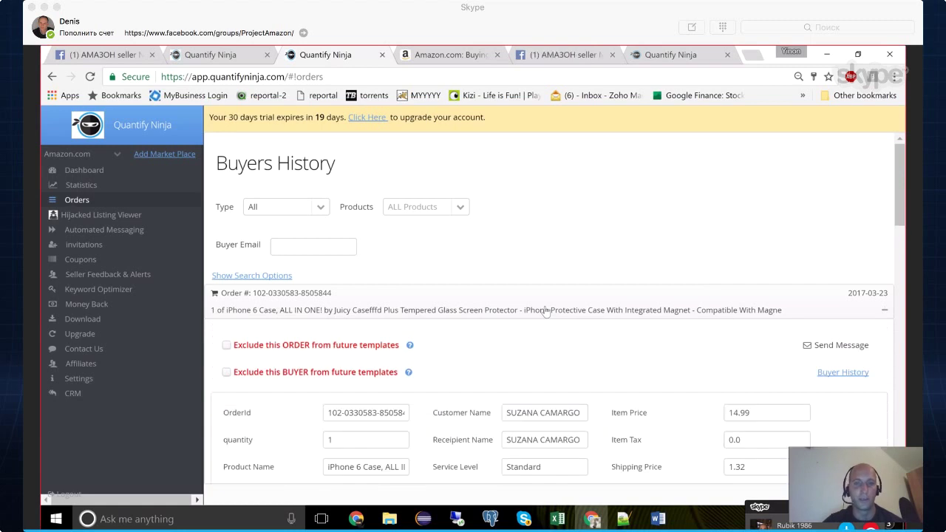
scroll(545, 311, "down", 1)
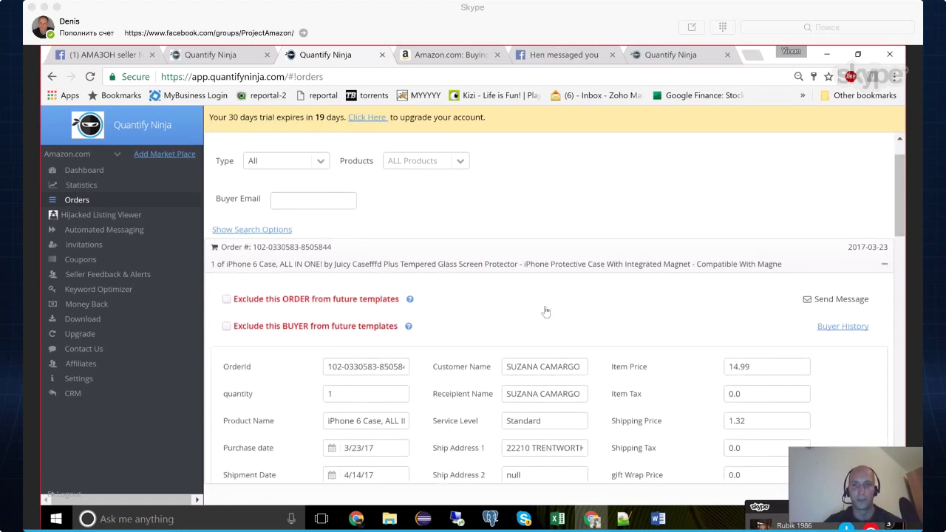
scroll(545, 311, "down", 2)
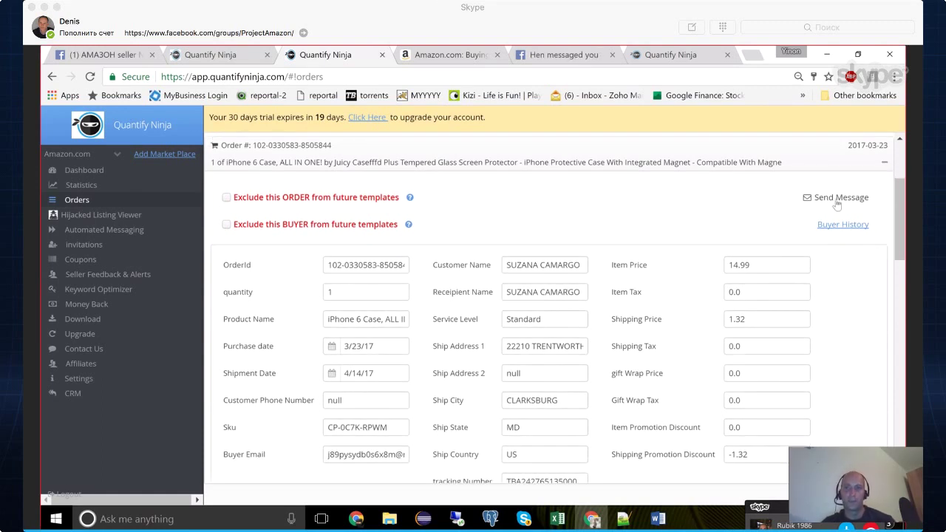
Start a message to the iPhone 6 Case buyer and load the "g4 black test - before delivery" template.
left_click(837, 202)
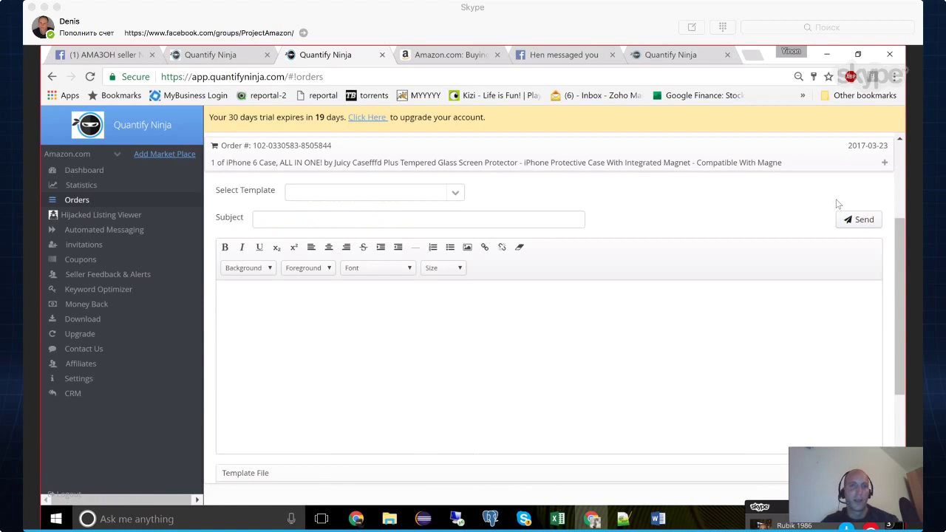
left_click(457, 197)
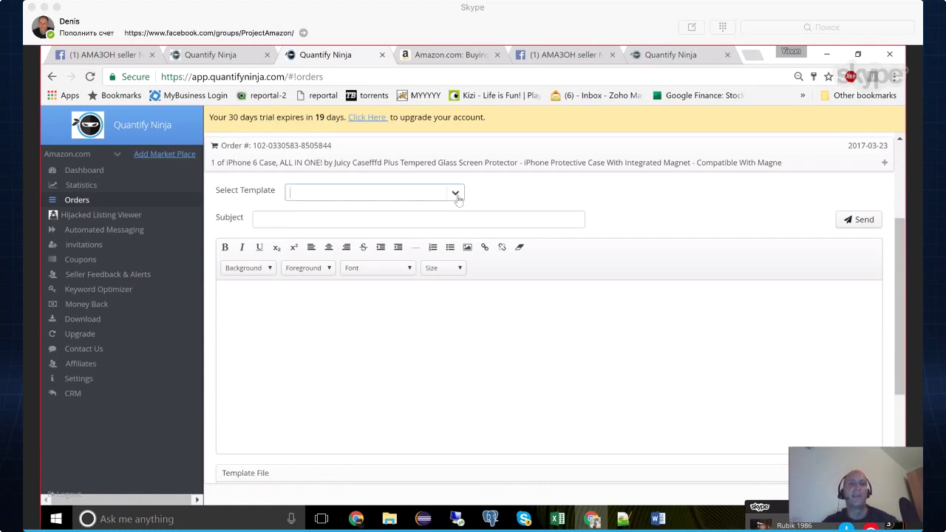
left_click(457, 195)
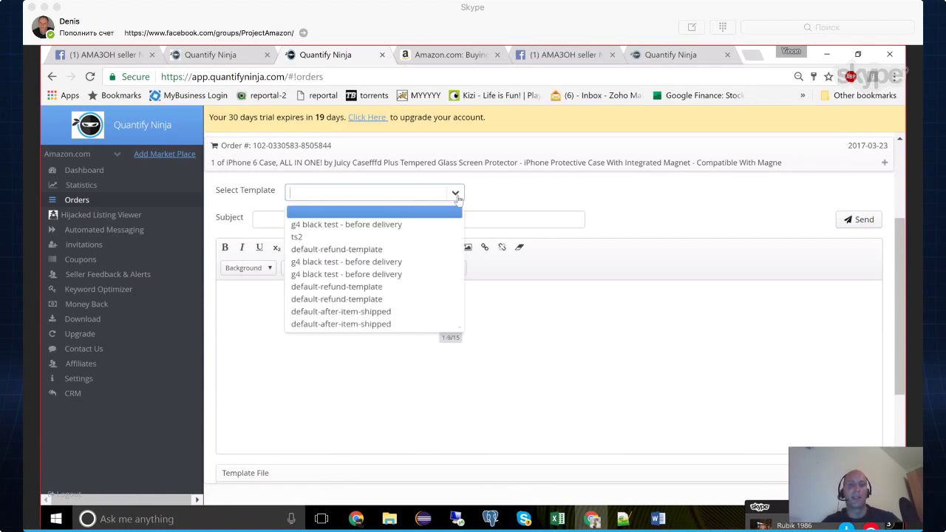
left_click(426, 263)
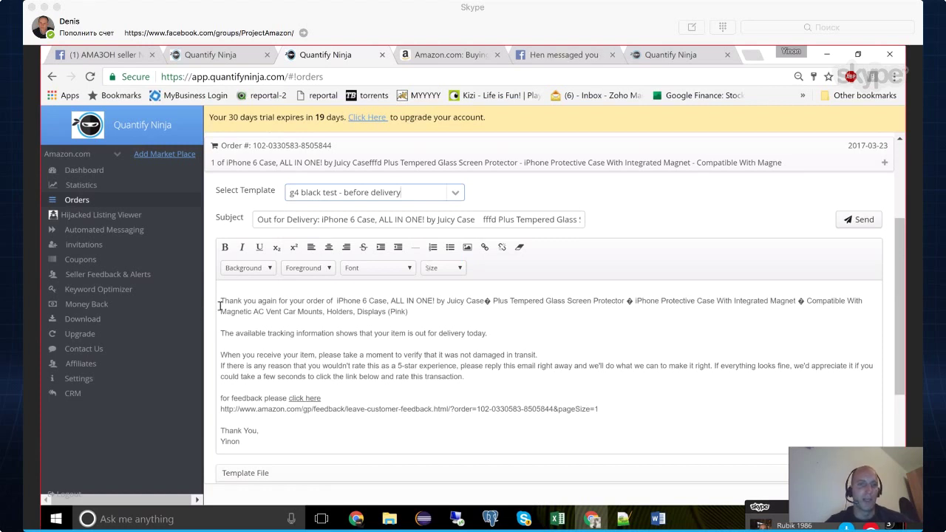
Review the product thank-you sentence and feedback link in the message body, and reselect the "g4 black test - before delivery" template.
left_click_drag(220, 302, 441, 309)
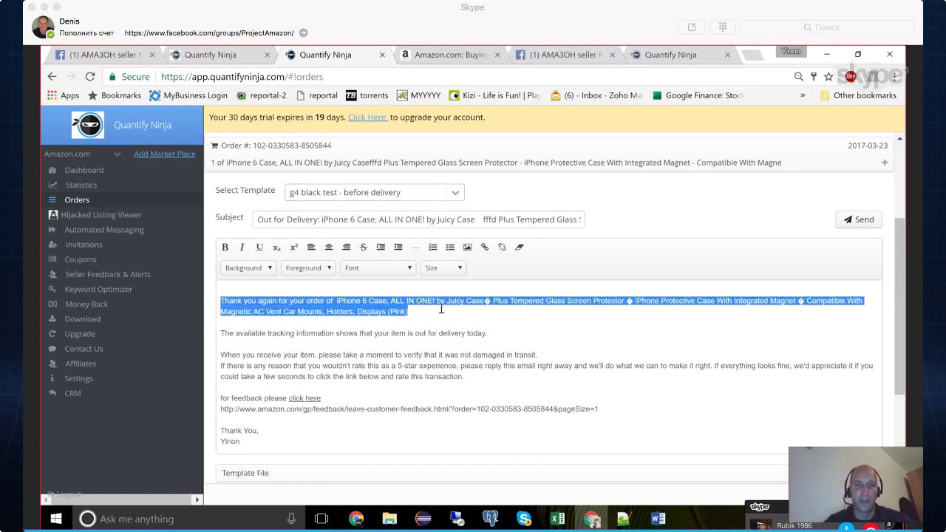
left_click(441, 309)
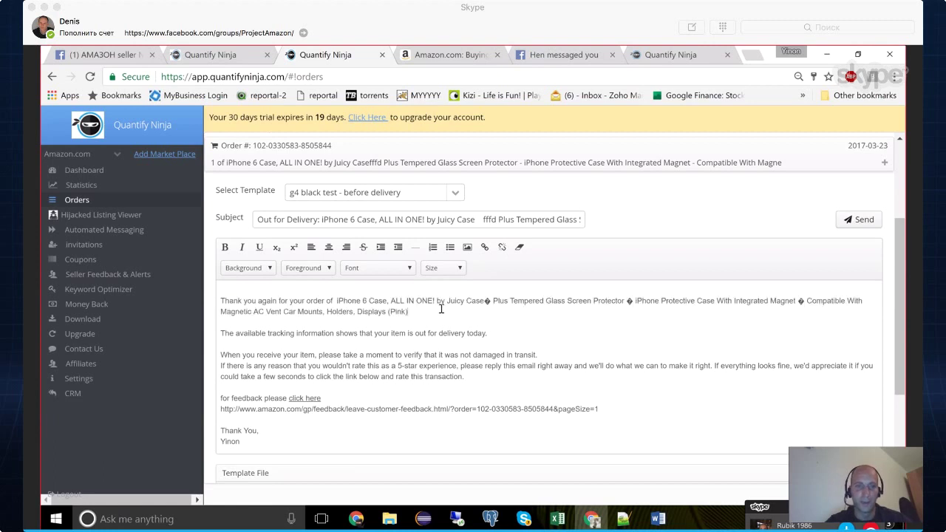
left_click_drag(220, 409, 643, 411)
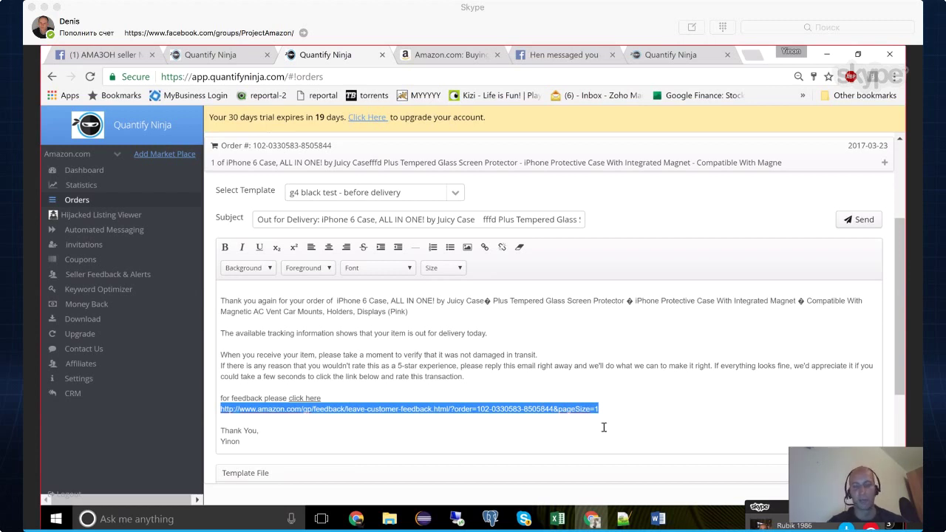
left_click(510, 399)
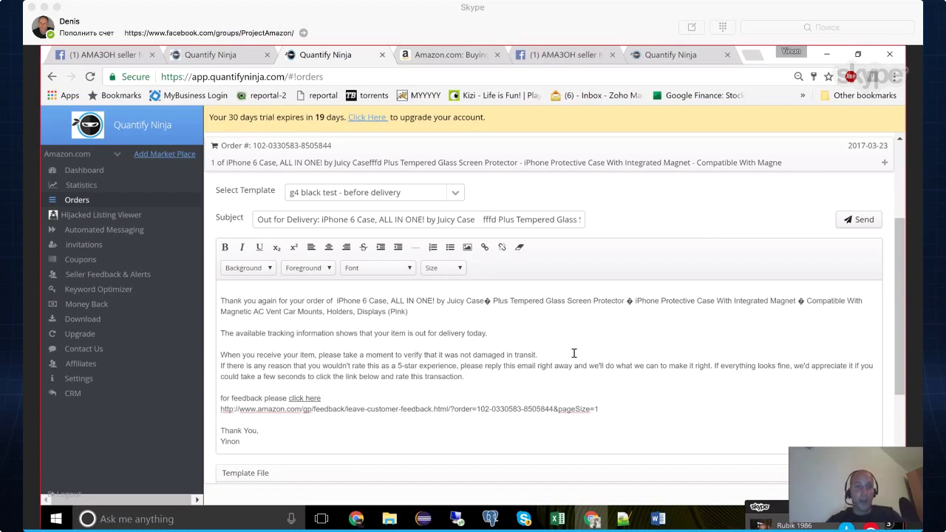
left_click(456, 195)
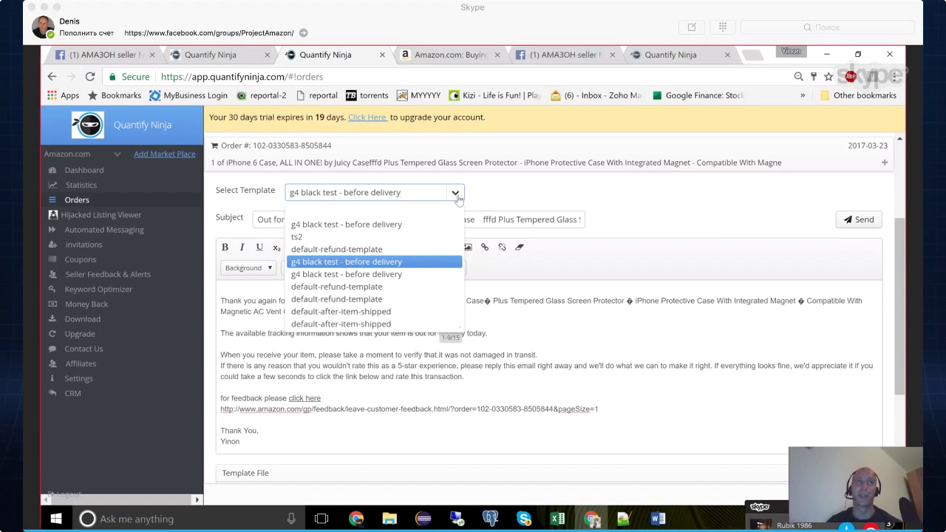
left_click(392, 262)
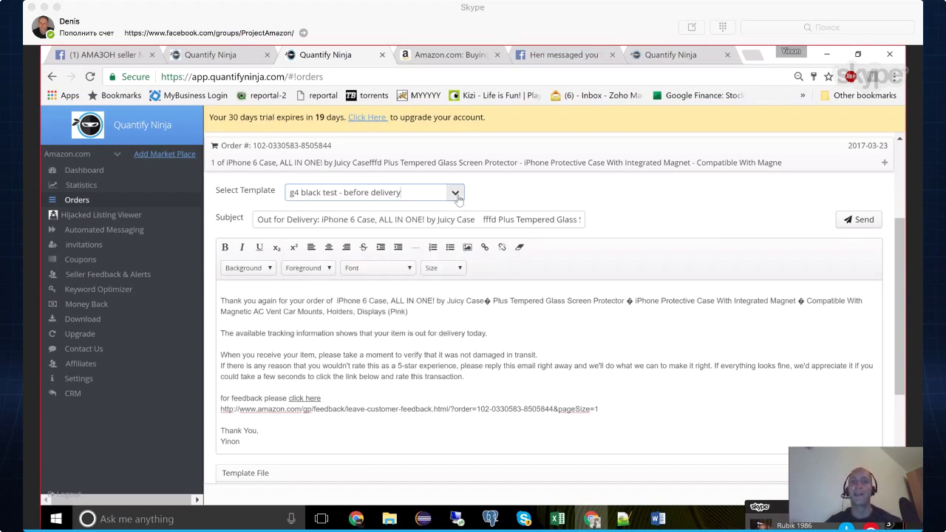
left_click(362, 311)
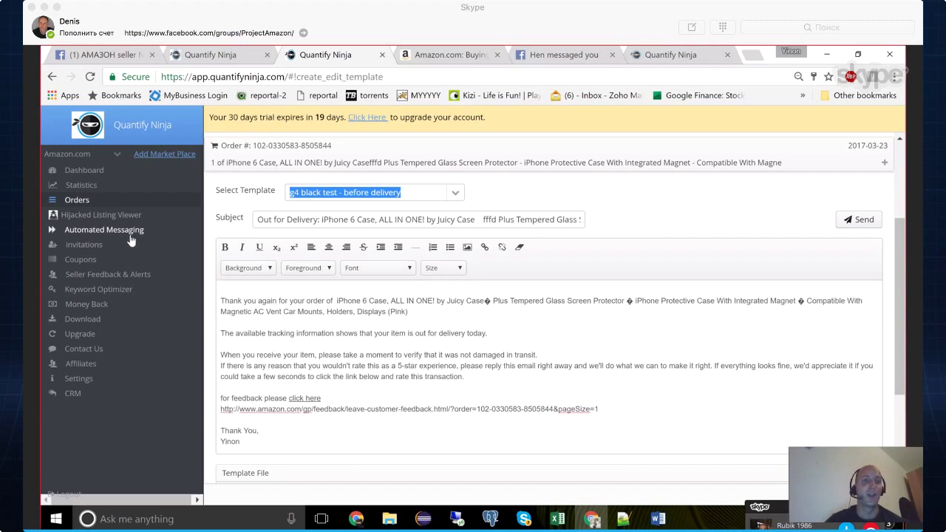
Open the ts2 template from Automated Messaging and review its available variables and send options.
left_click(104, 236)
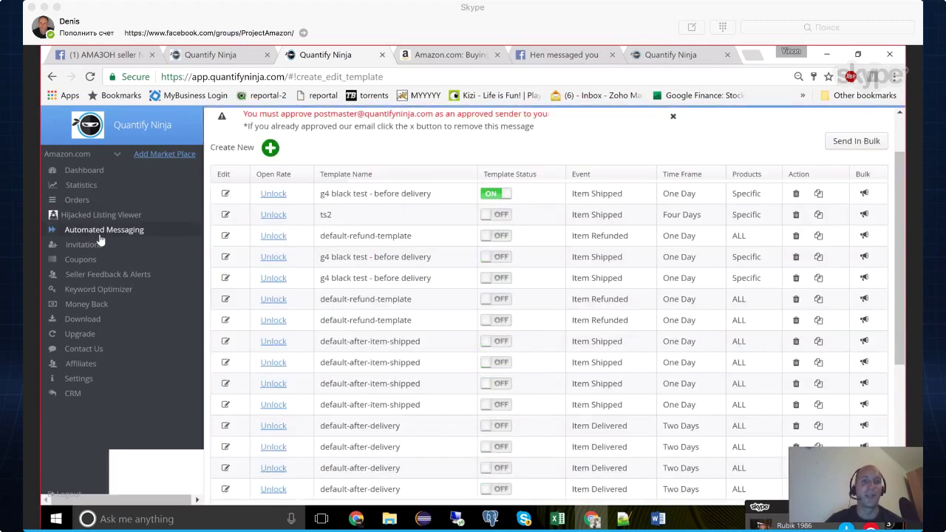
left_click(377, 216)
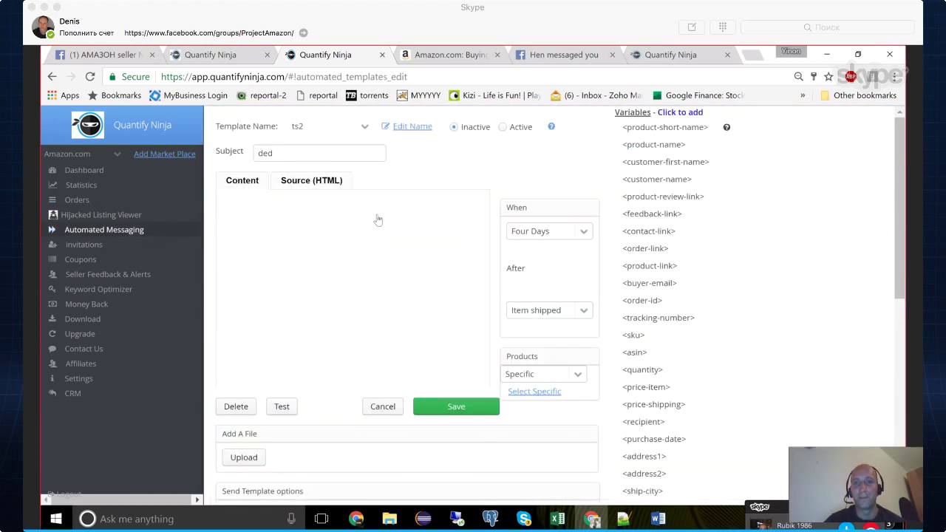
right_click(831, 253)
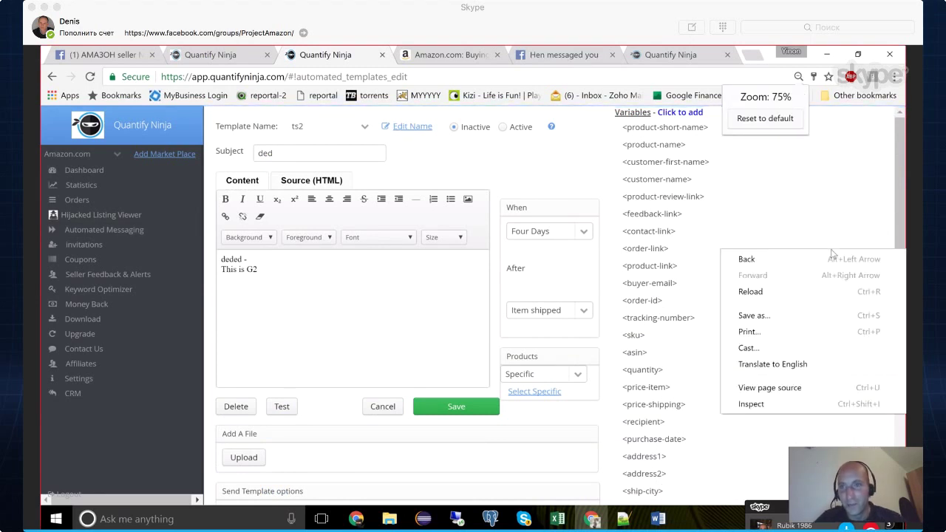
key("ctrl+minus")
left_click(786, 212)
key("ctrl+minus")
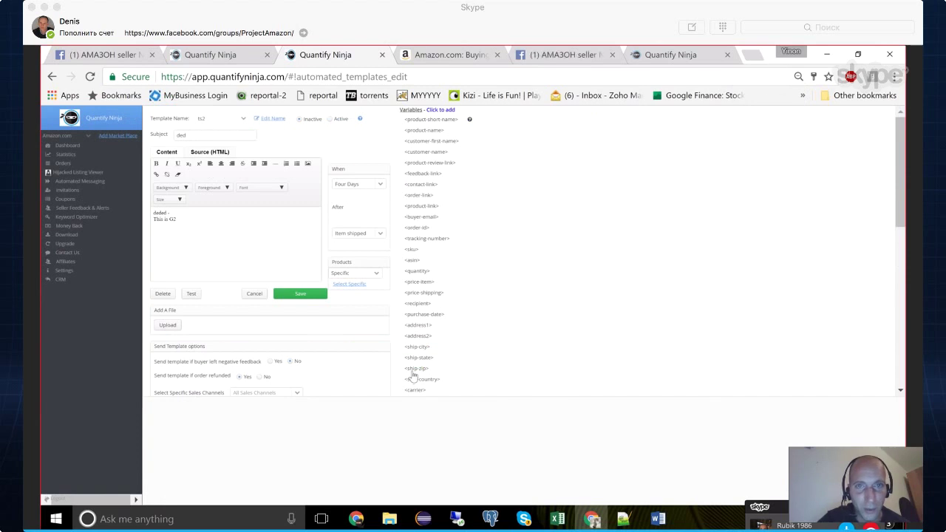
key("ctrl+plus")
key("ctrl+plus")
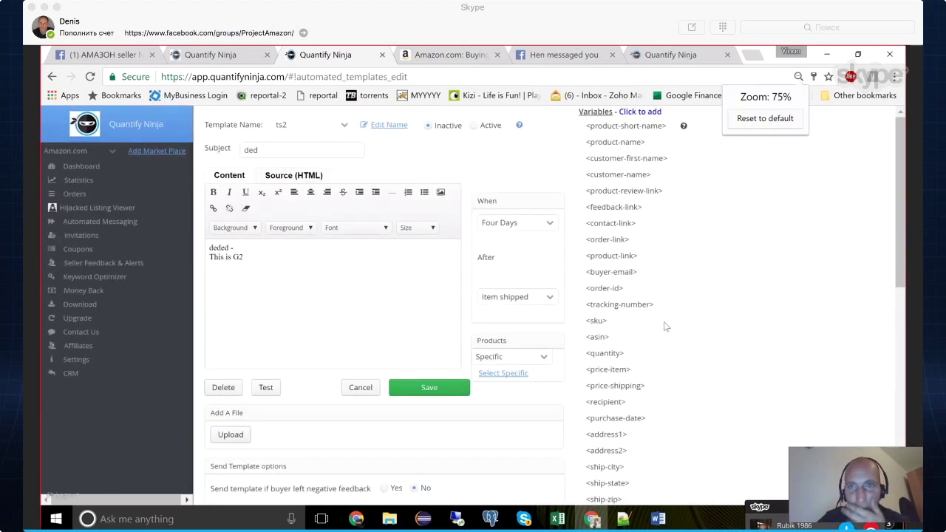
scroll(722, 325, "down", 3)
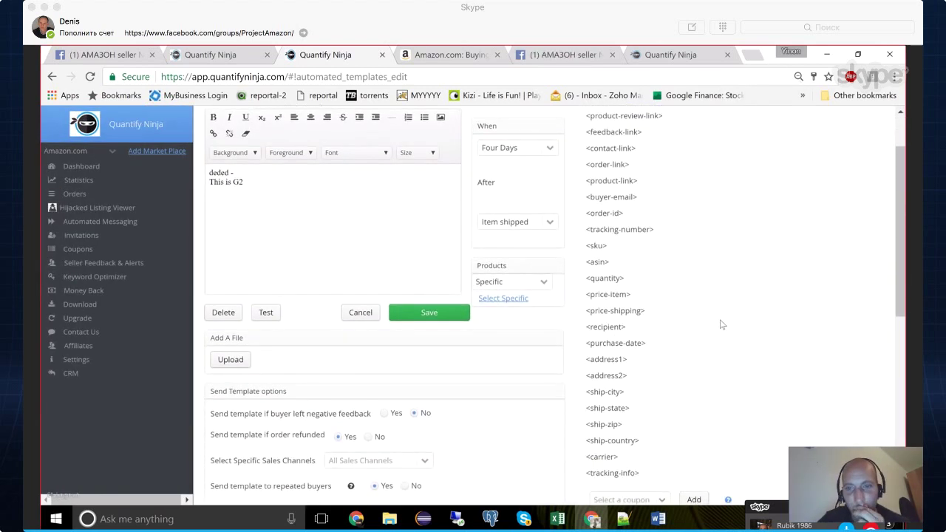
scroll(661, 323, "down", 2)
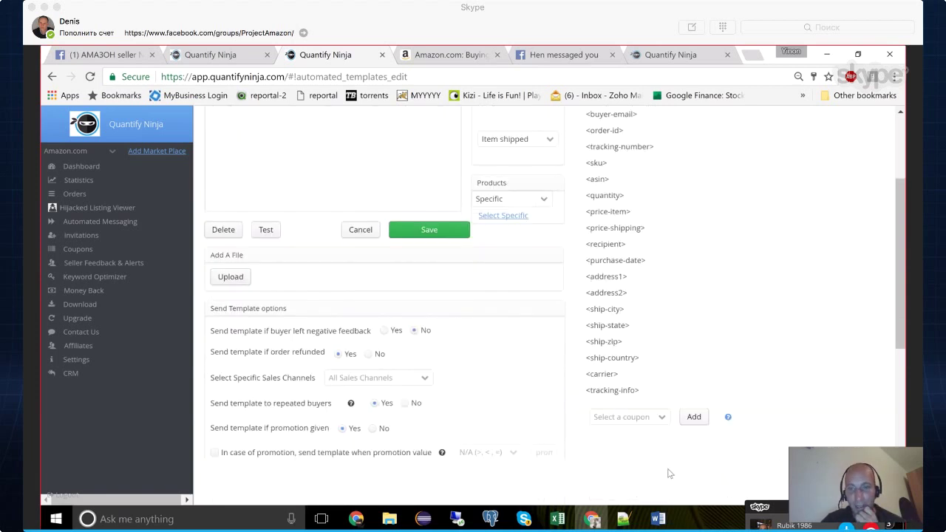
Insert the "speakers" coupon into the ts2 template's message, dismissing the Facebook notifications.
left_click(662, 419)
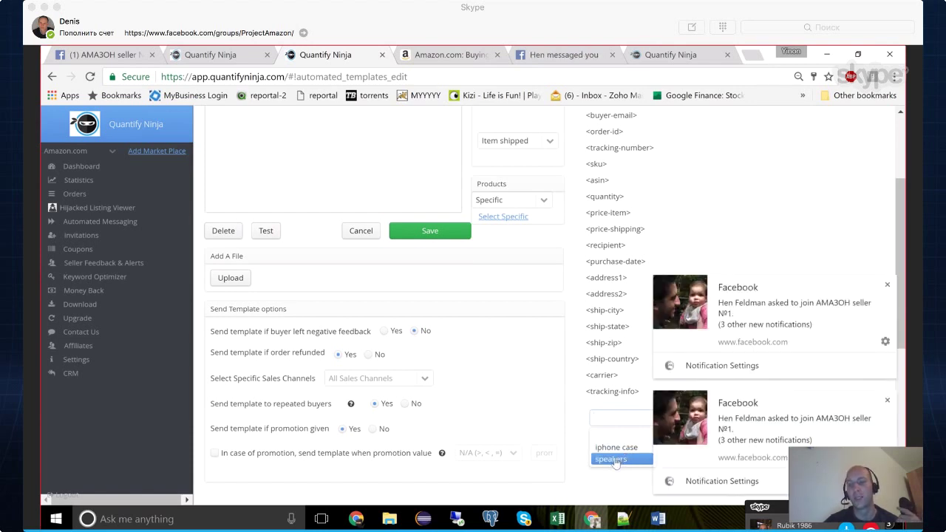
left_click(614, 460)
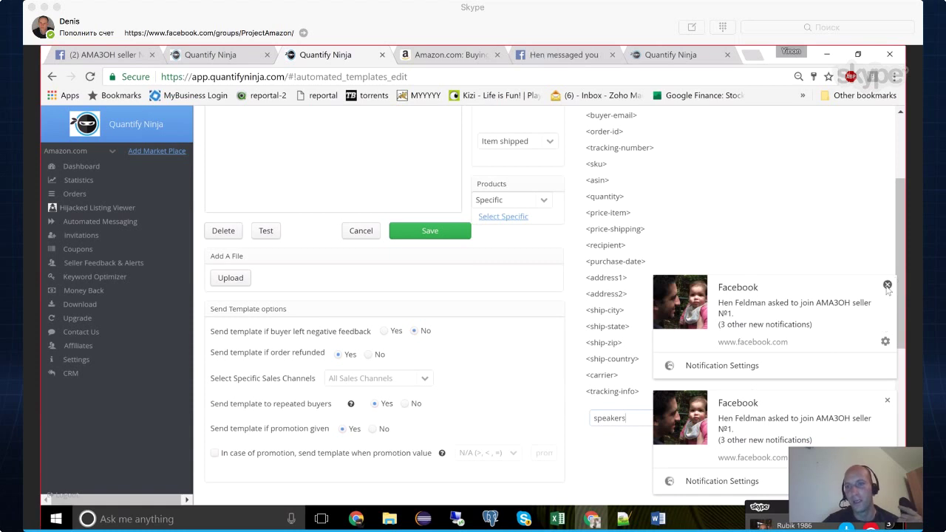
left_click(888, 284)
left_click(887, 400)
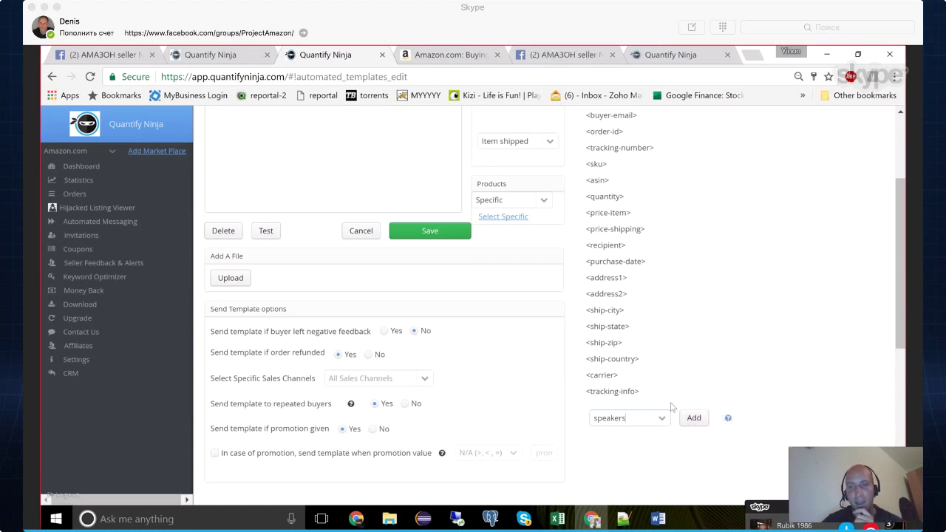
left_click(694, 418)
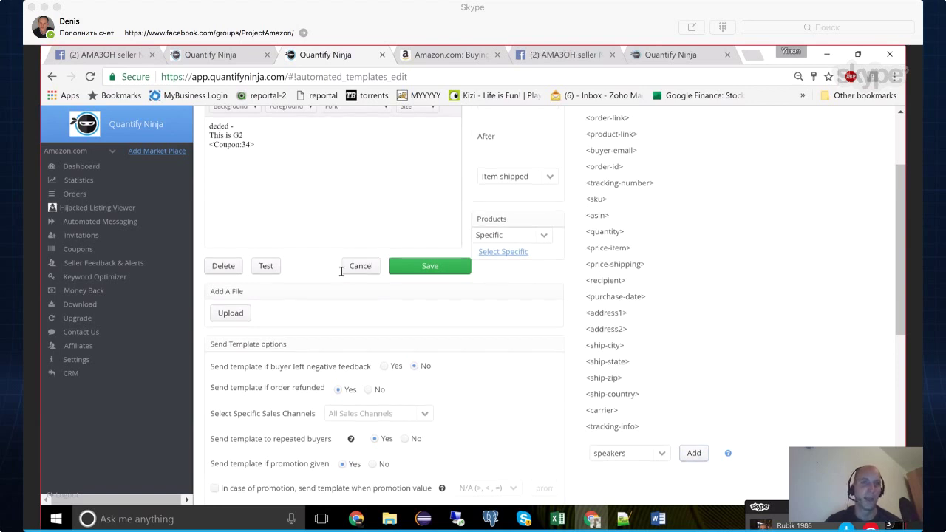
Highlight the inserted coupon placeholder in the ts2 message body and save the template.
scroll(342, 271, "up", 1)
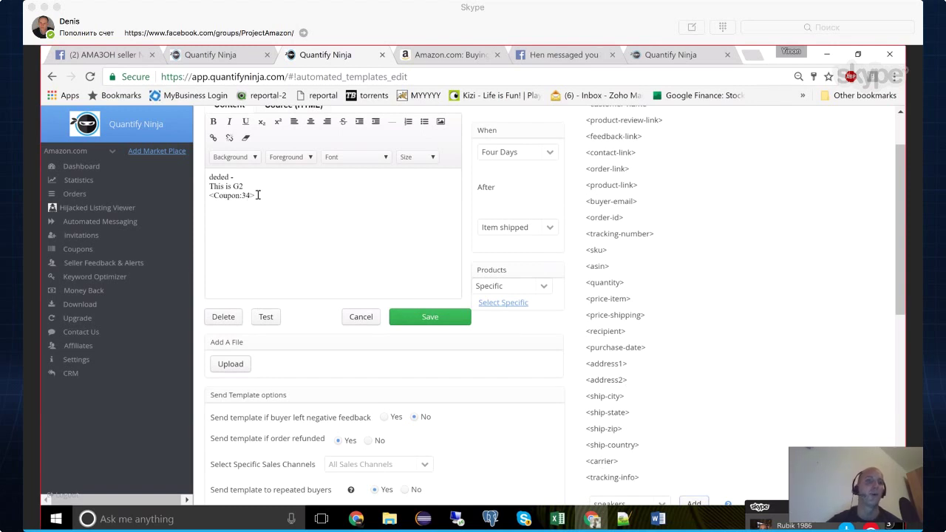
left_click_drag(258, 195, 205, 197)
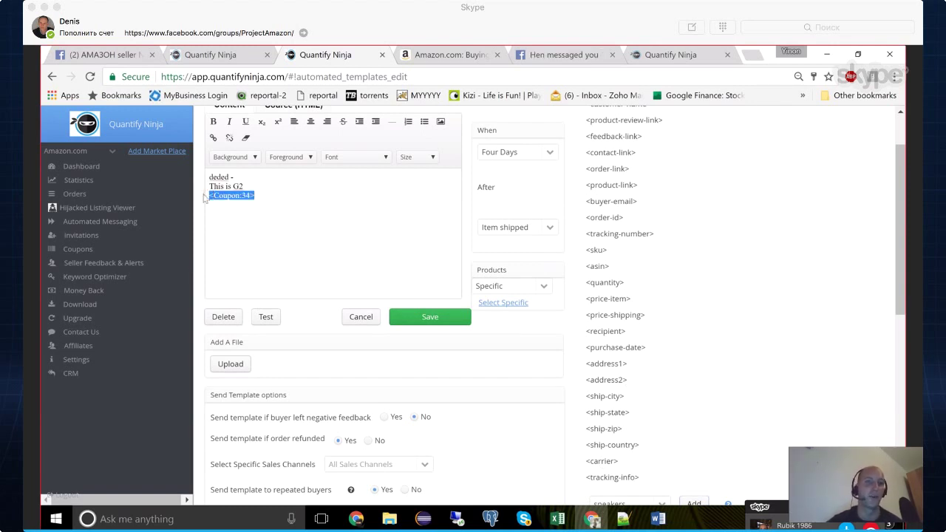
left_click(246, 201)
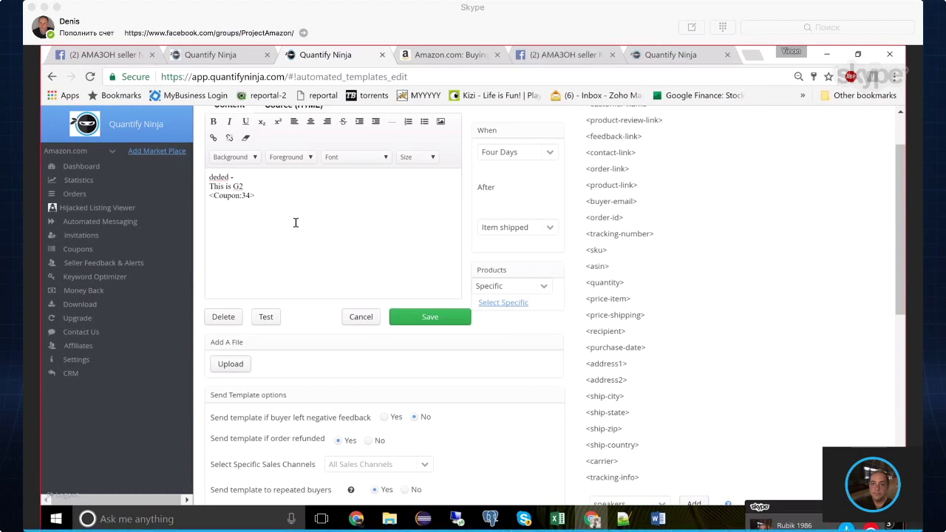
scroll(296, 223, "up", 2)
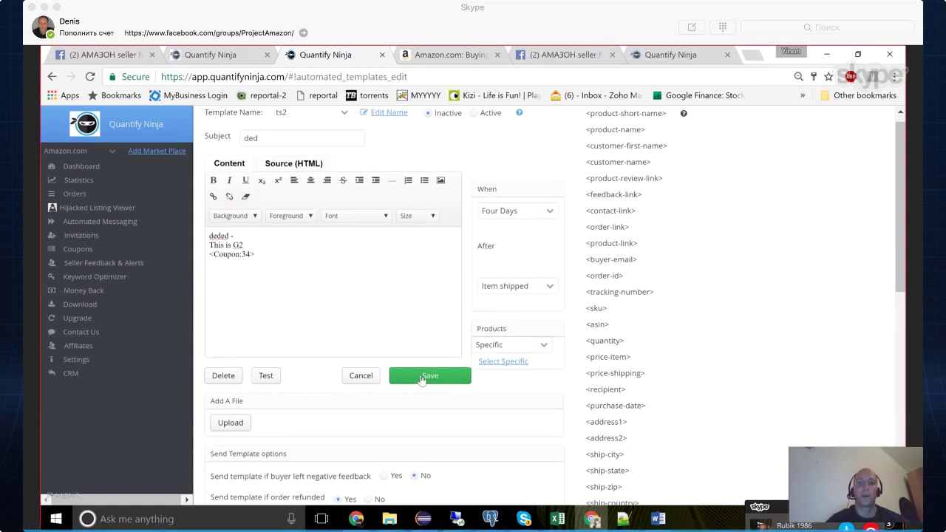
left_click(423, 378)
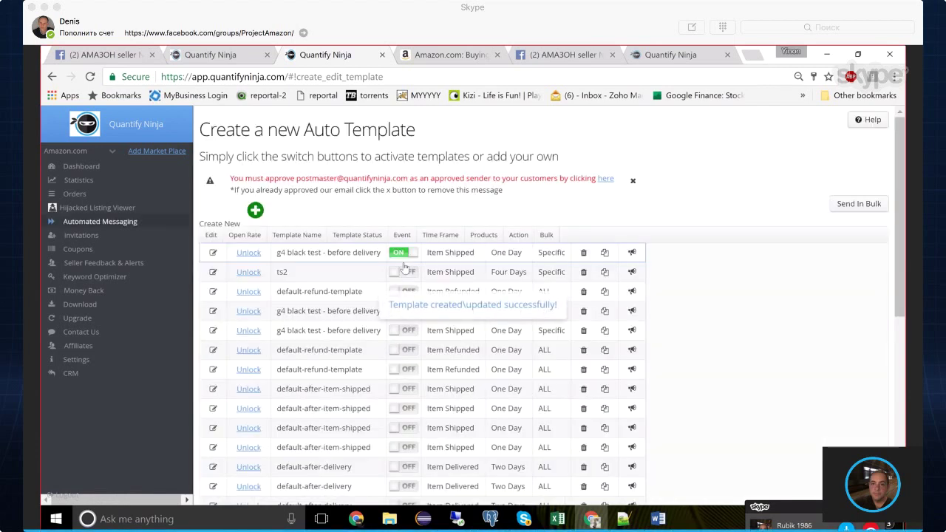
Reopen the saved ts2 template to check its content, and return to the buyer message in Orders.
left_click(309, 279)
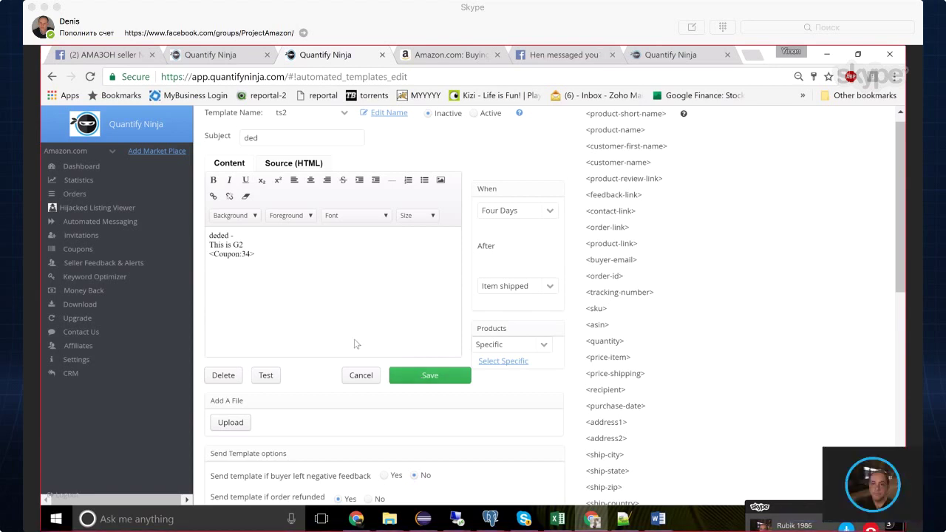
left_click(101, 222)
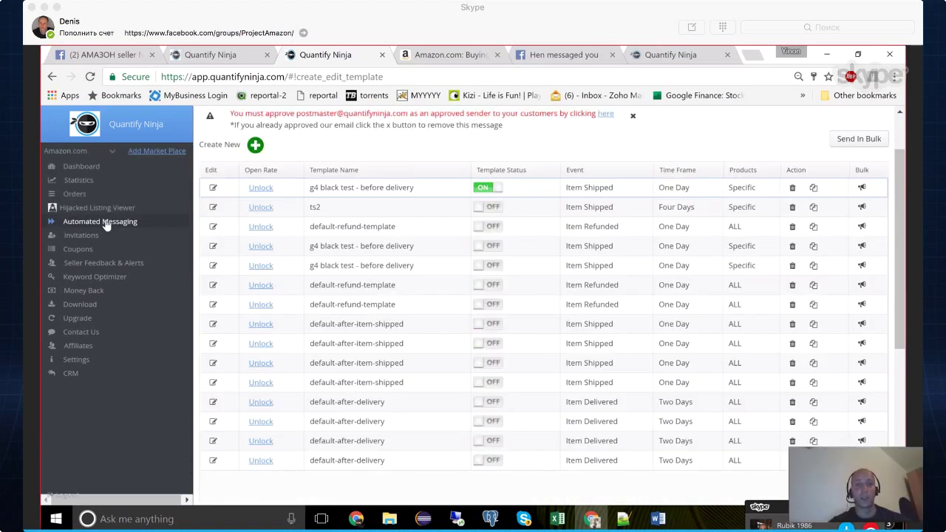
left_click(74, 195)
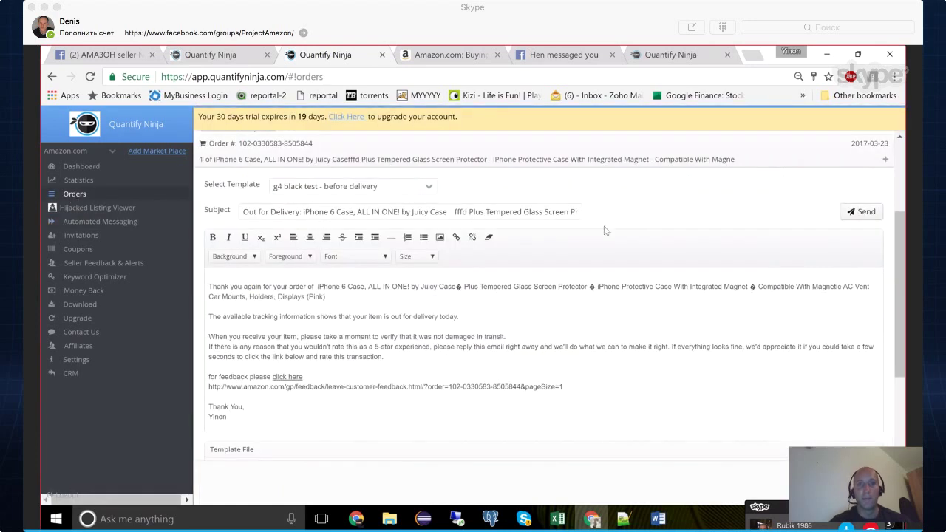
Load the ts2 template into the buyer message and highlight the coupon text inserted at the end of its body.
left_click(427, 187)
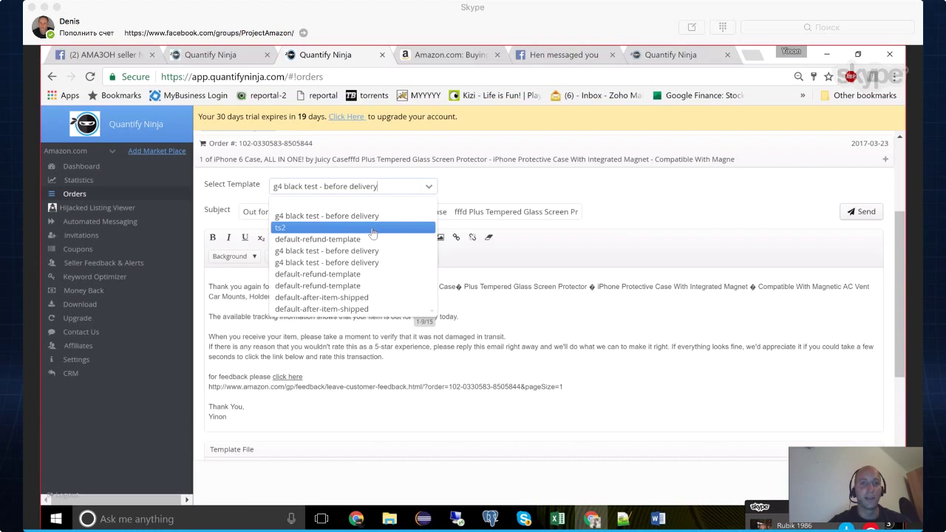
left_click(374, 227)
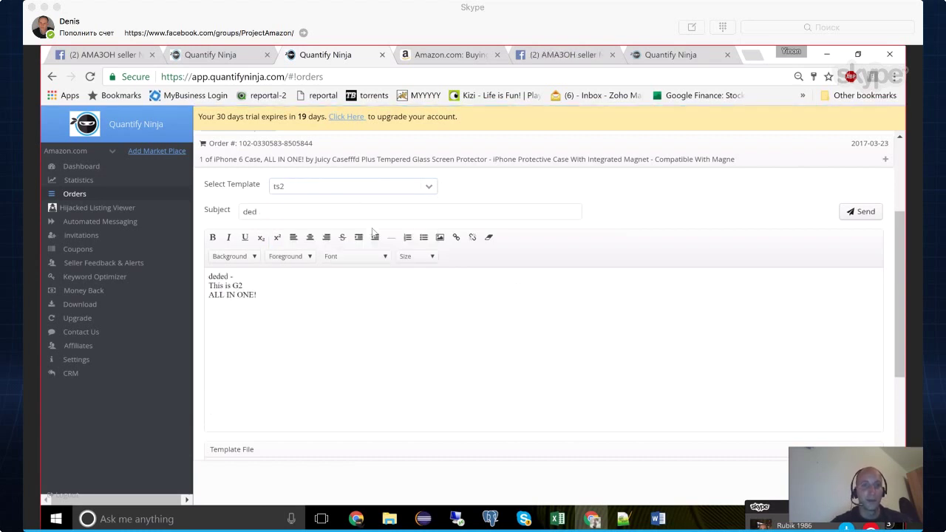
left_click(294, 310)
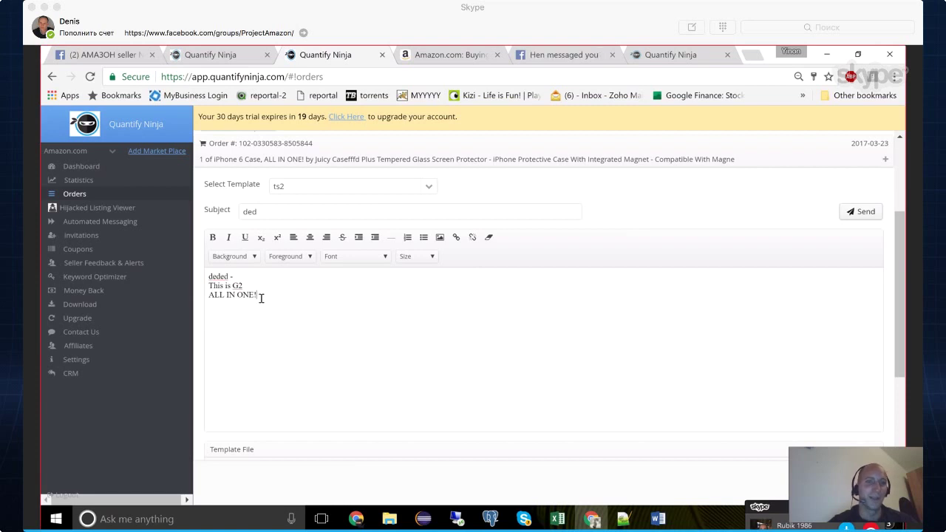
left_click_drag(259, 295, 205, 296)
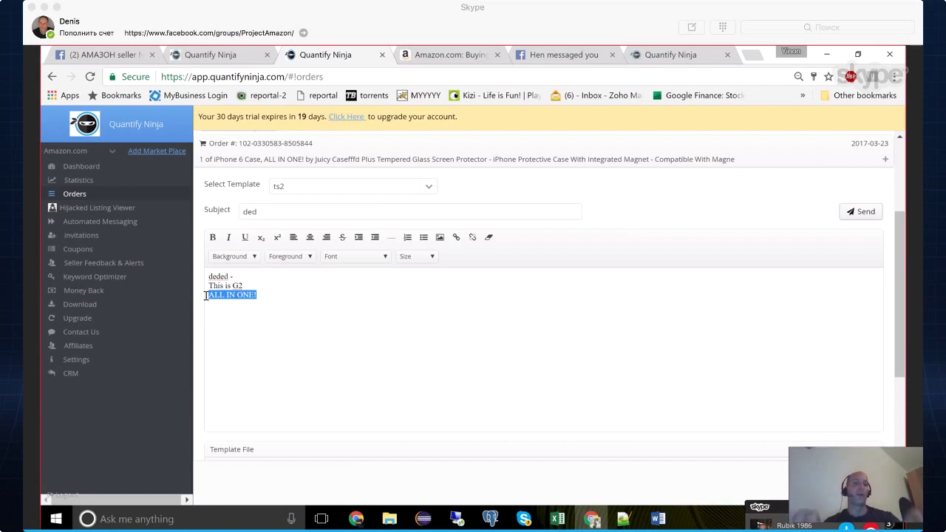
left_click(248, 304)
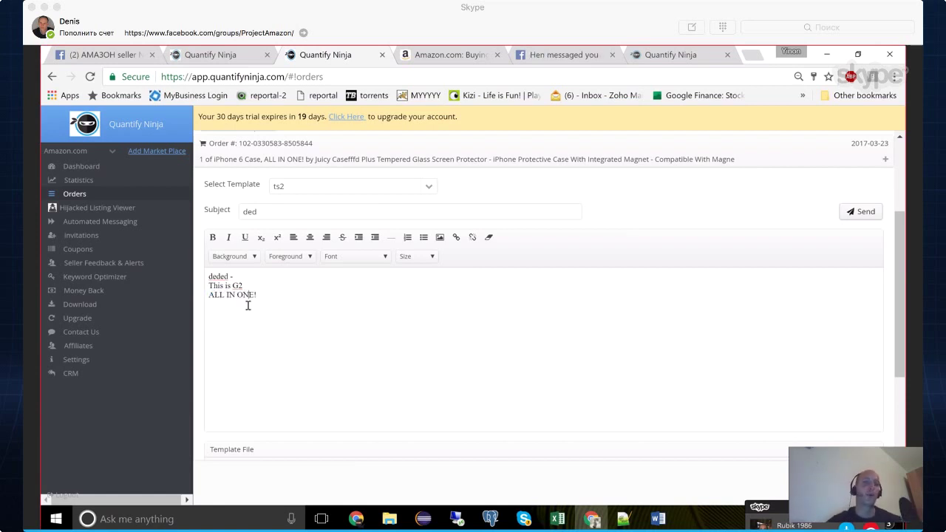
left_click_drag(275, 301, 205, 301)
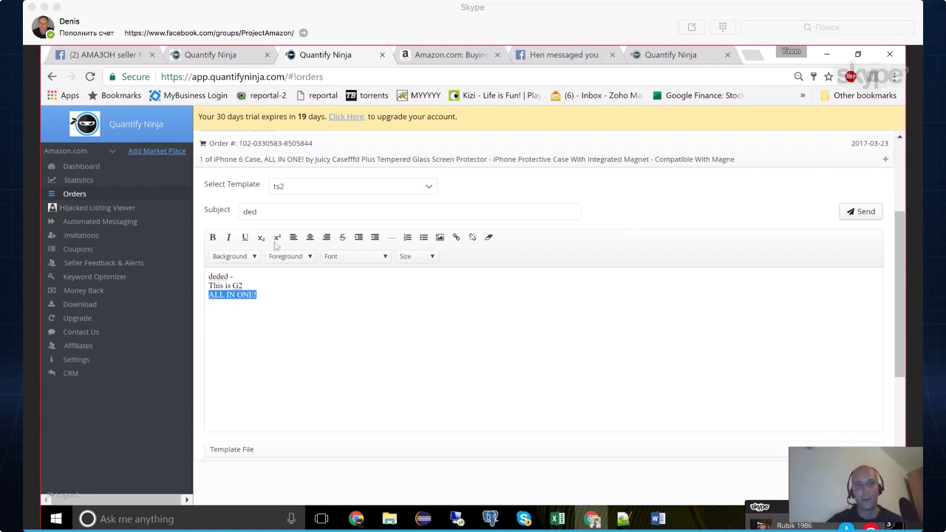
Switch the buyer message to the "g4 black test - before delivery" template and back to ts2 to regenerate its coupon text.
left_click(429, 190)
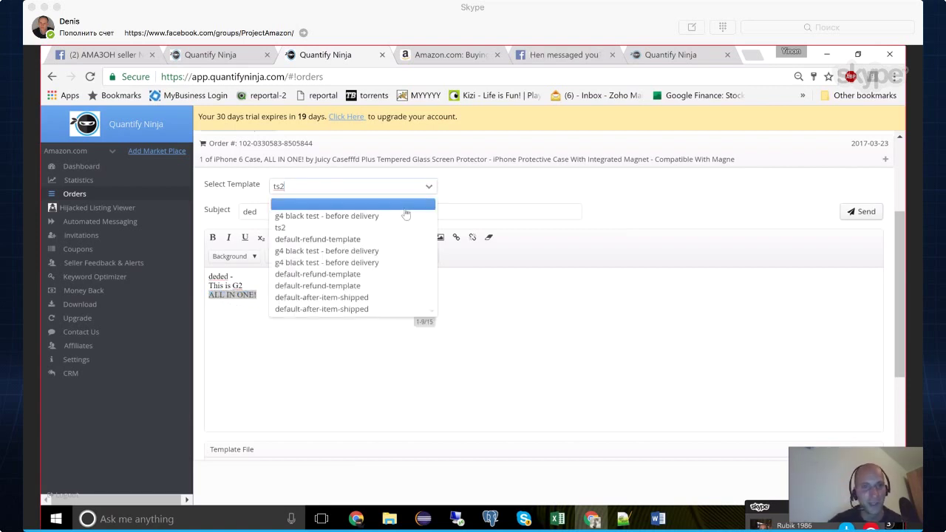
left_click(405, 216)
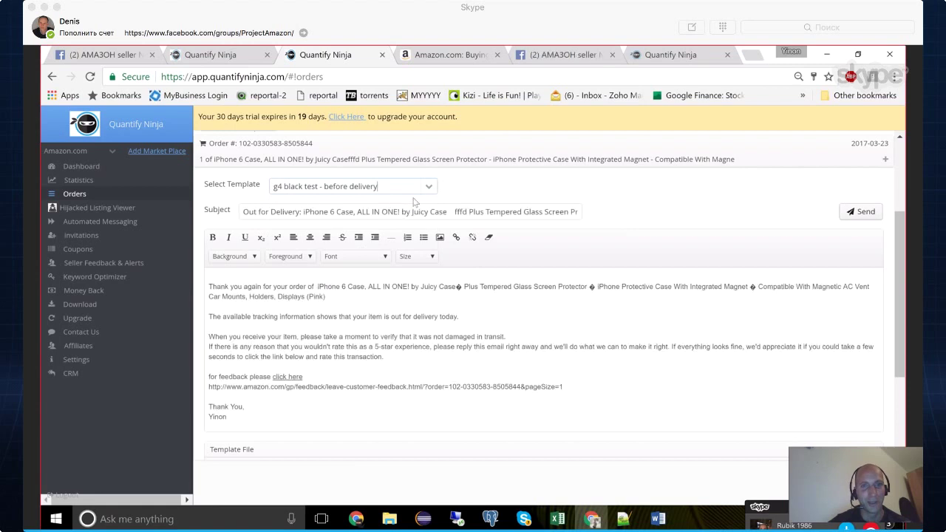
left_click(425, 189)
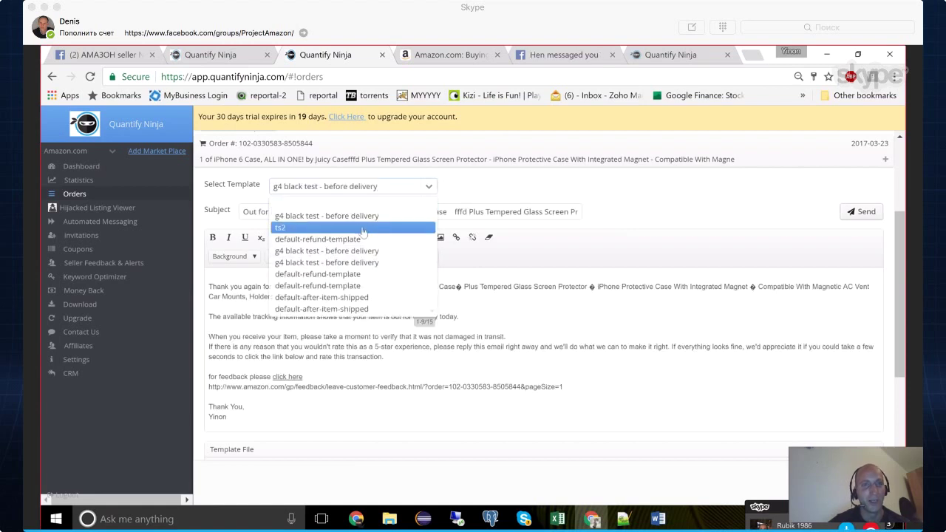
left_click(363, 228)
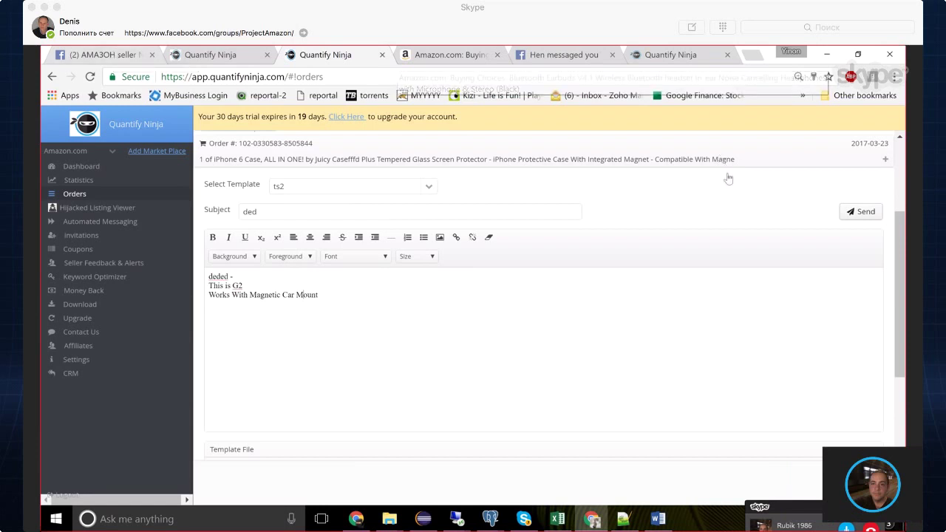
Move the Skype call widget up over the message area, check the full call window, and minimize it.
left_click(819, 507)
left_click_drag(777, 277, 846, 267)
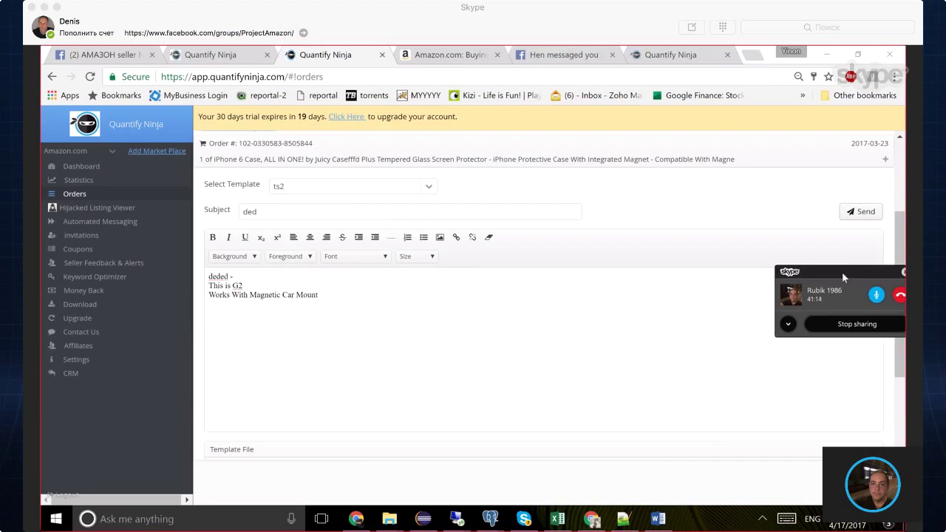
left_click(794, 293)
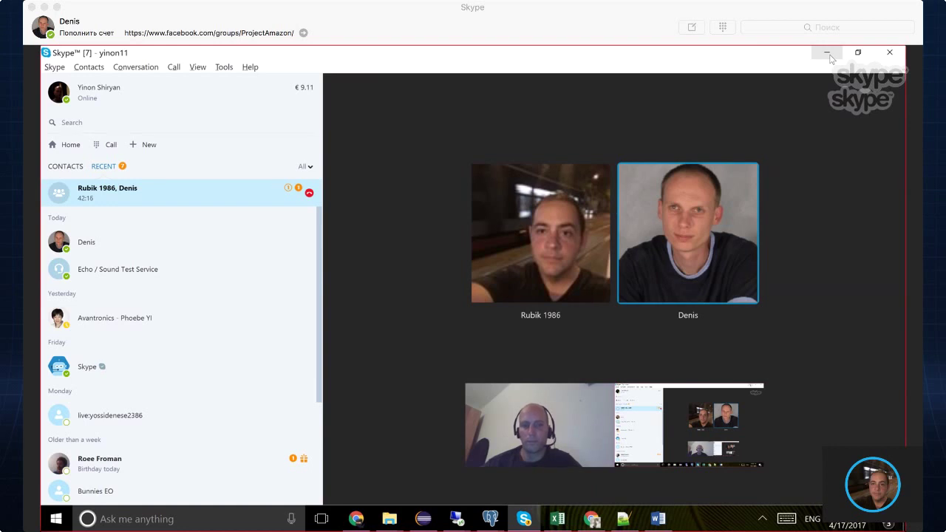
left_click(830, 56)
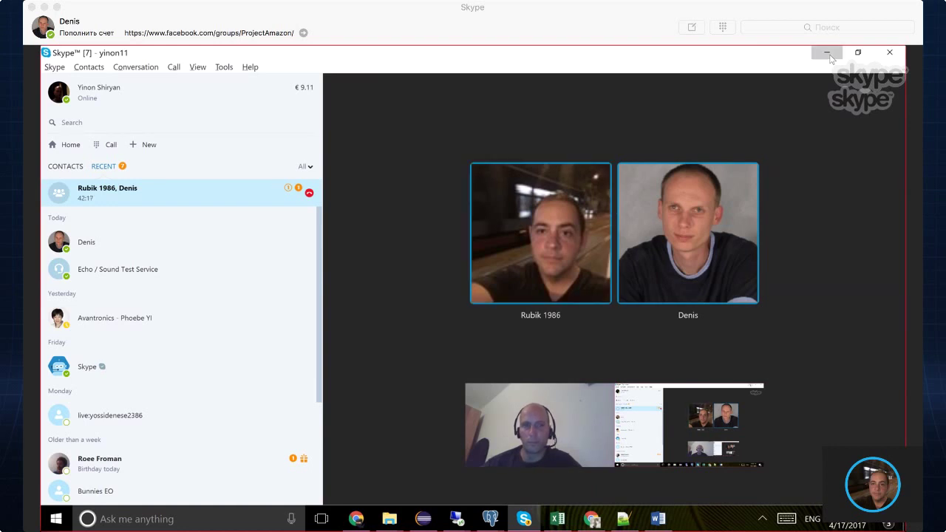
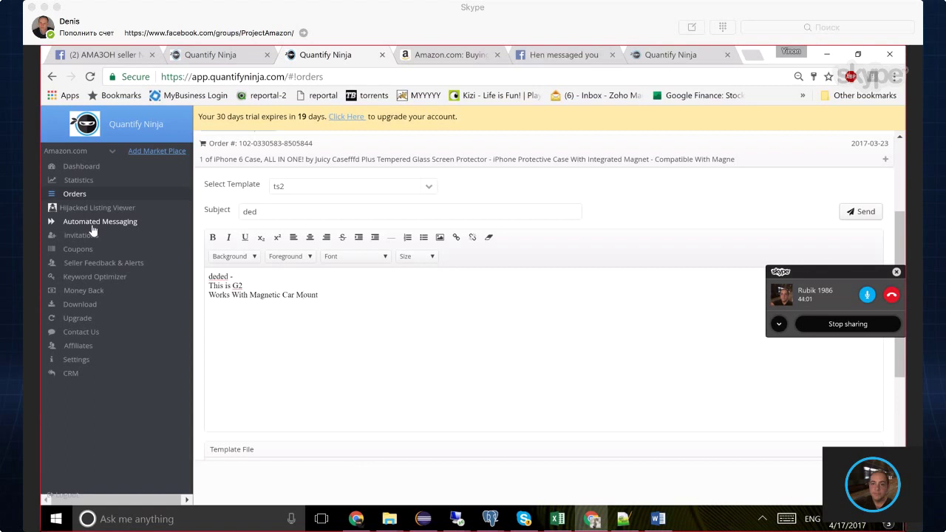
Open the active "g4 black test - before delivery" template from Automated Messaging and review its message, variables and send options.
left_click(93, 228)
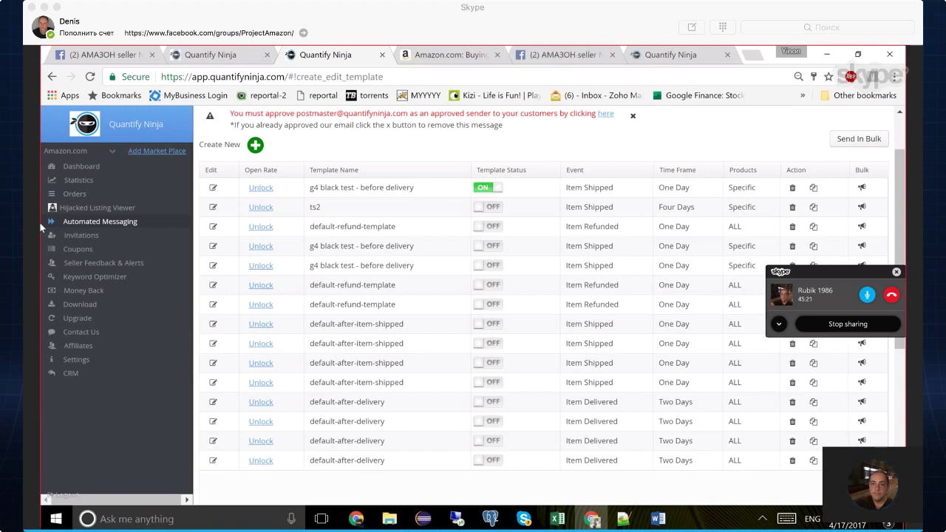
double_click(400, 188)
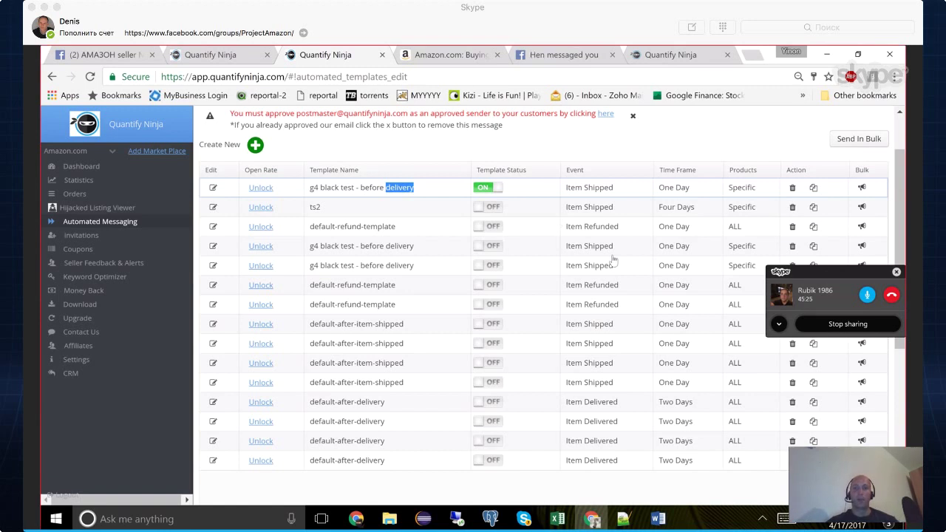
scroll(602, 358, "down", 2)
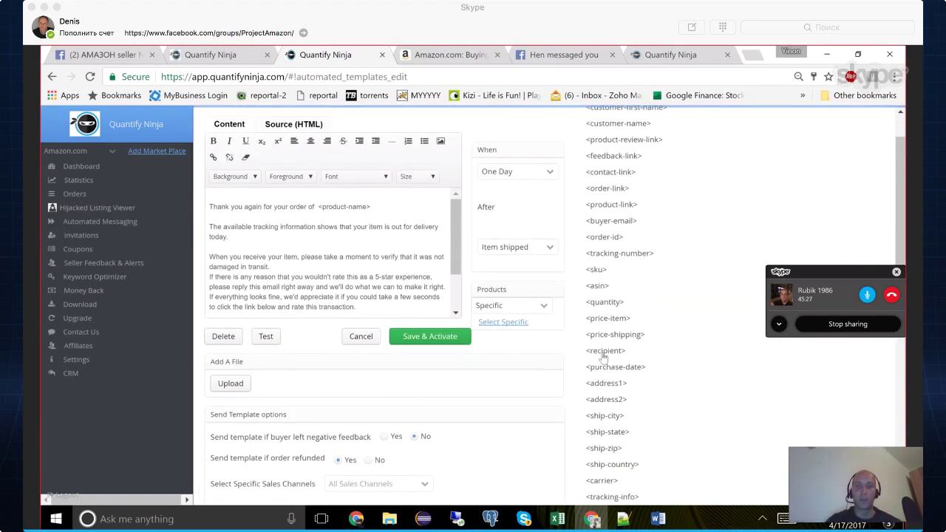
scroll(602, 358, "down", 1)
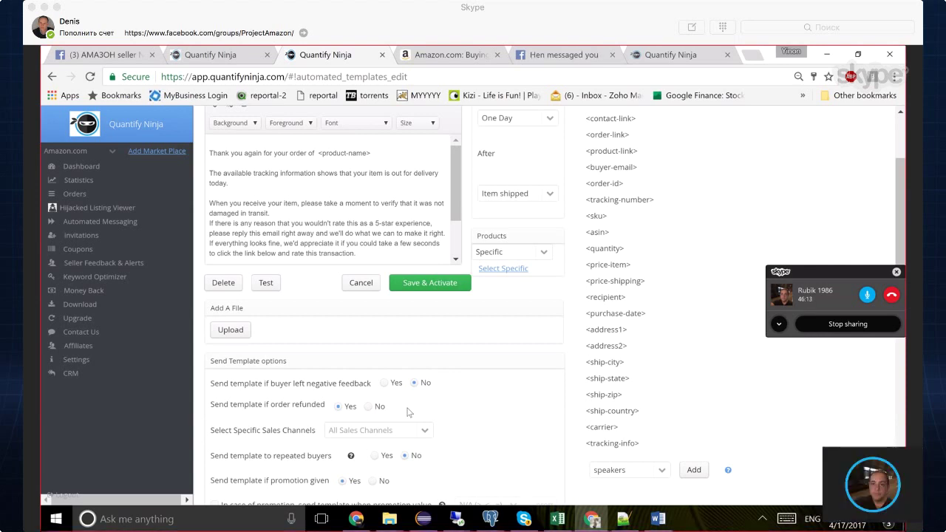
scroll(408, 413, "down", 1)
scroll(408, 413, "down", 2)
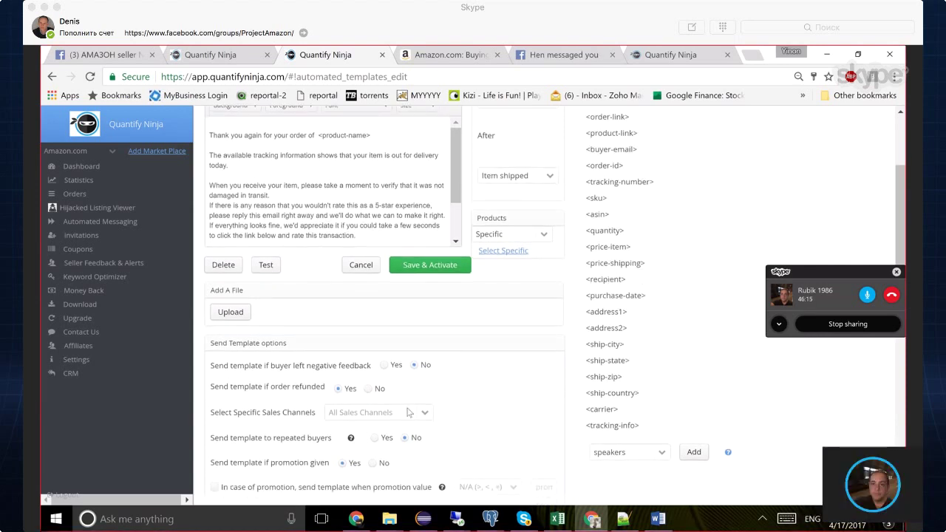
scroll(408, 408, "up", 1)
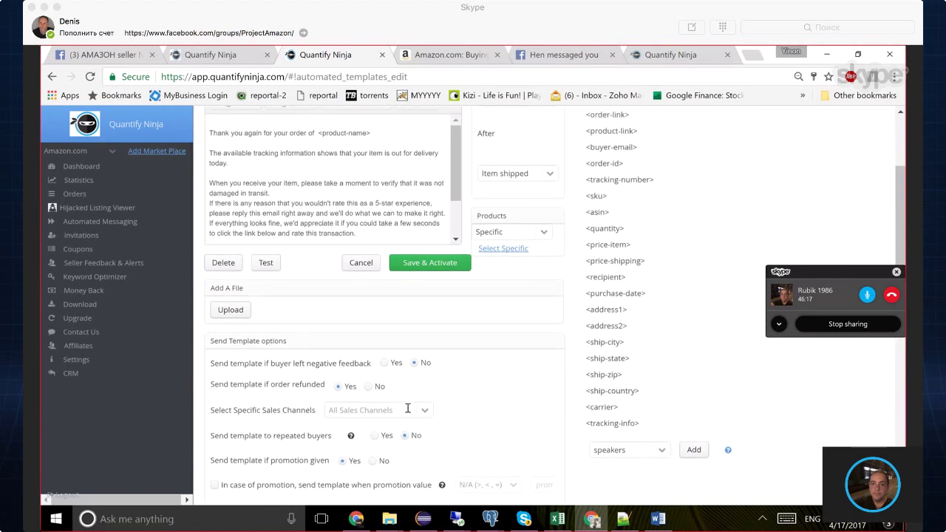
scroll(408, 410, "up", 2)
scroll(408, 412, "up", 3)
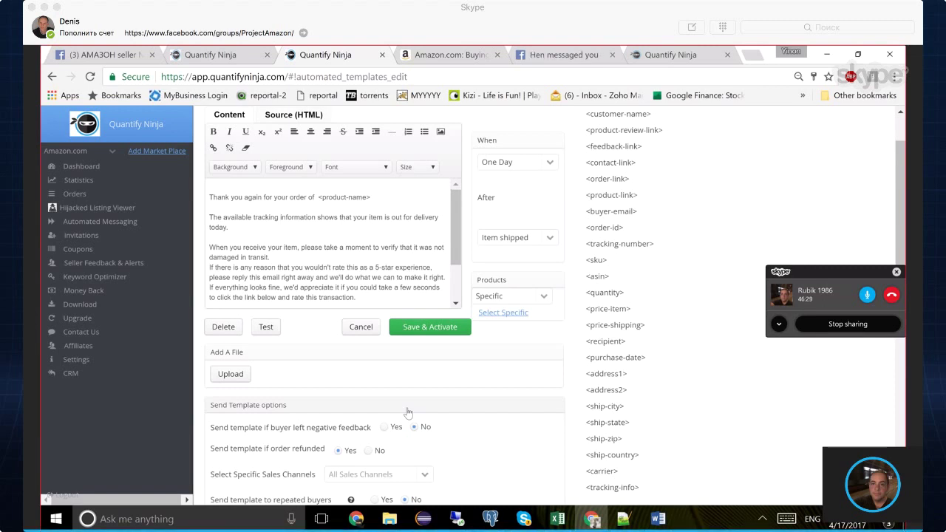
scroll(655, 404, "up", 2)
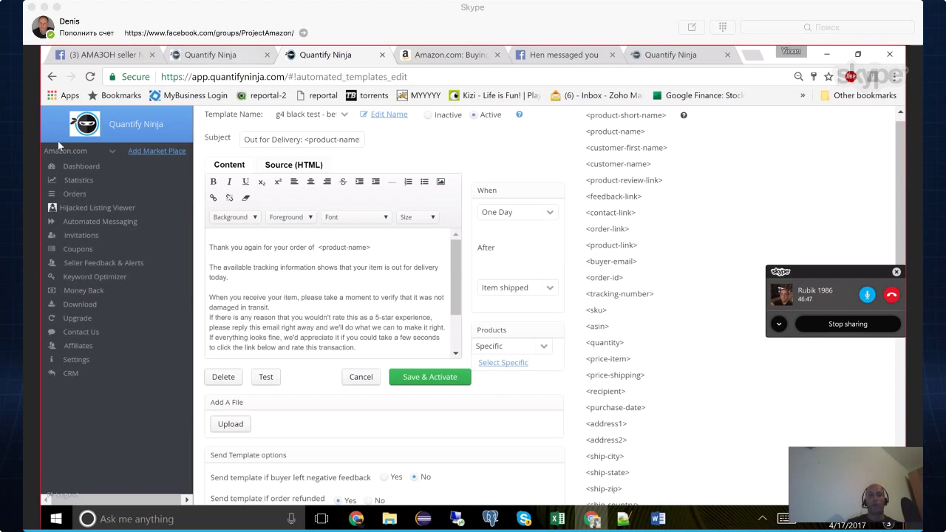
Review the Dashboard's unit charts for today and yesterday, and reopen the active "g4 black test - before delivery" template.
left_click(70, 166)
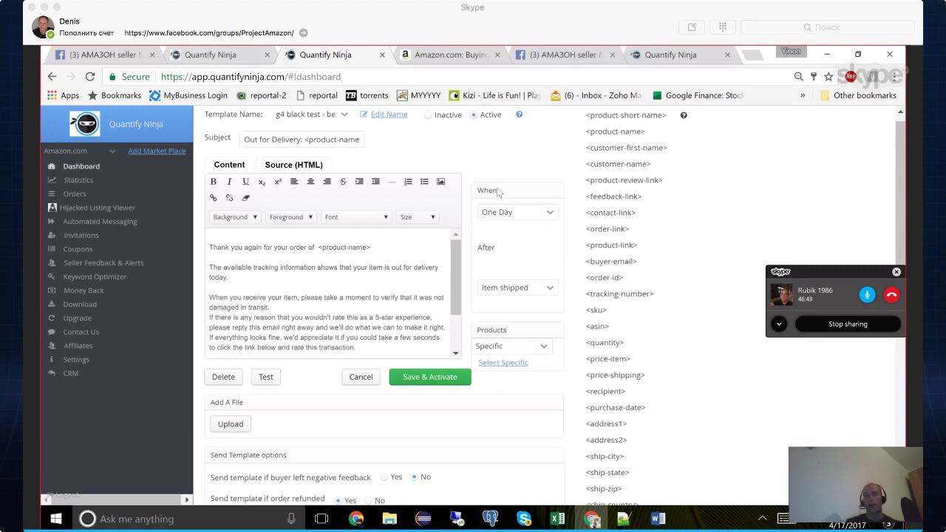
scroll(471, 424, "down", 1)
mouse_move(392, 431)
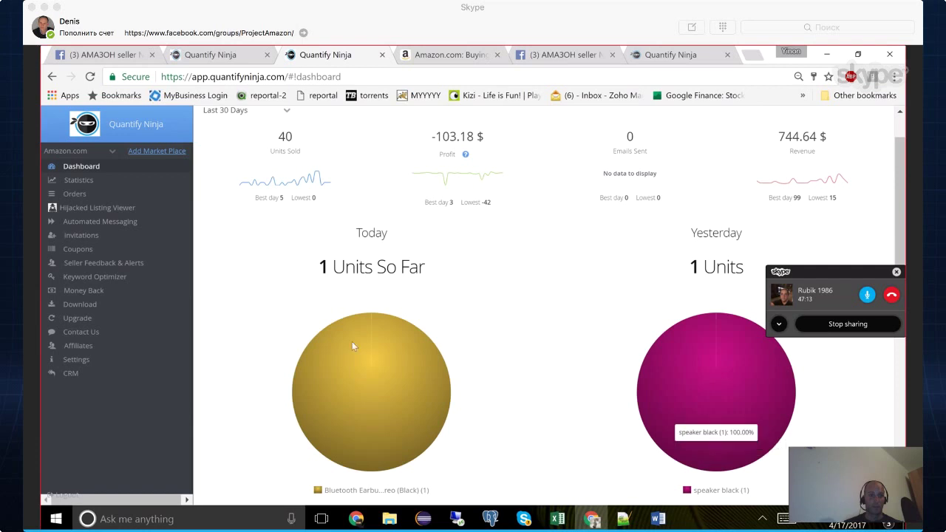
left_click(98, 223)
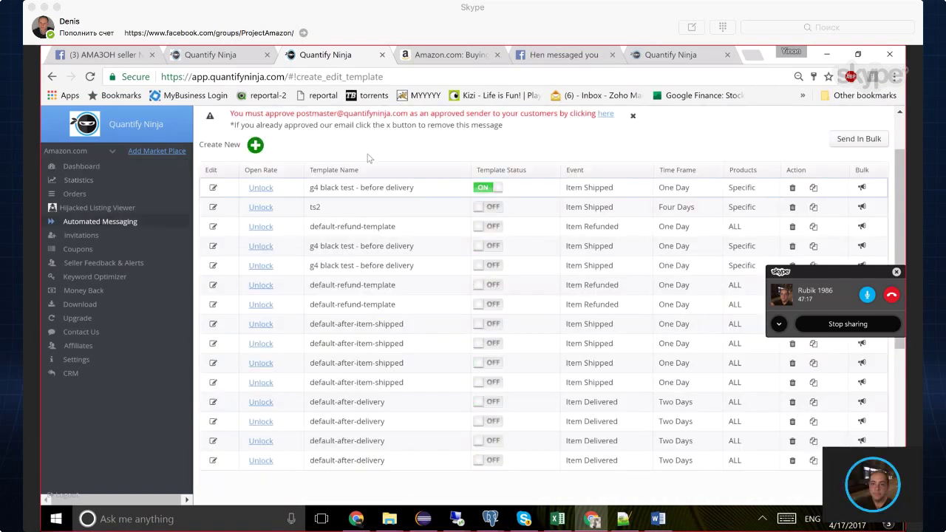
left_click(390, 190)
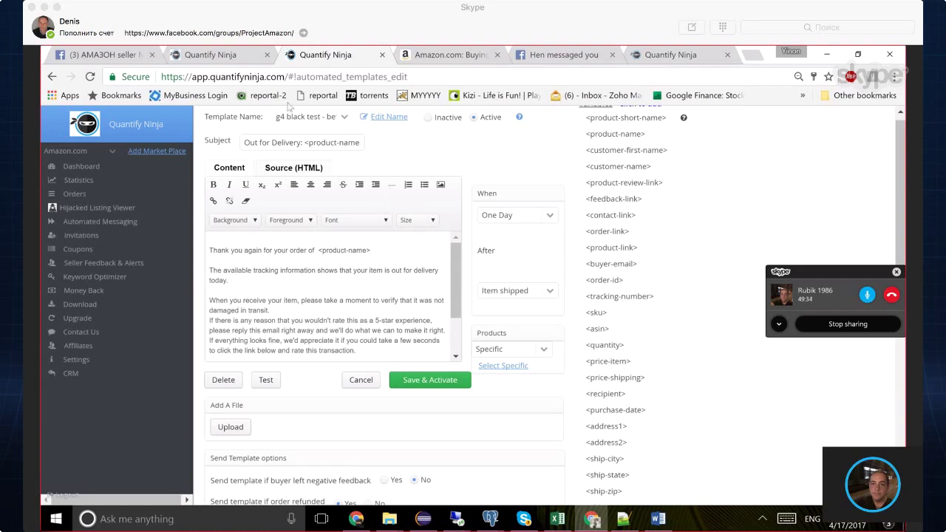
Check the Skype call window and return to the template editor in the Quantify Ninja browser window.
left_click(524, 519)
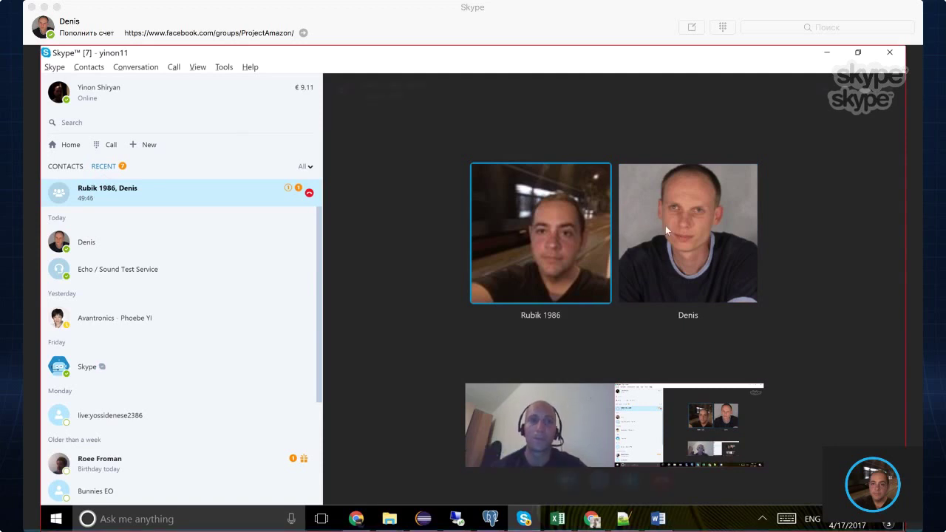
left_click(355, 519)
left_click(355, 520)
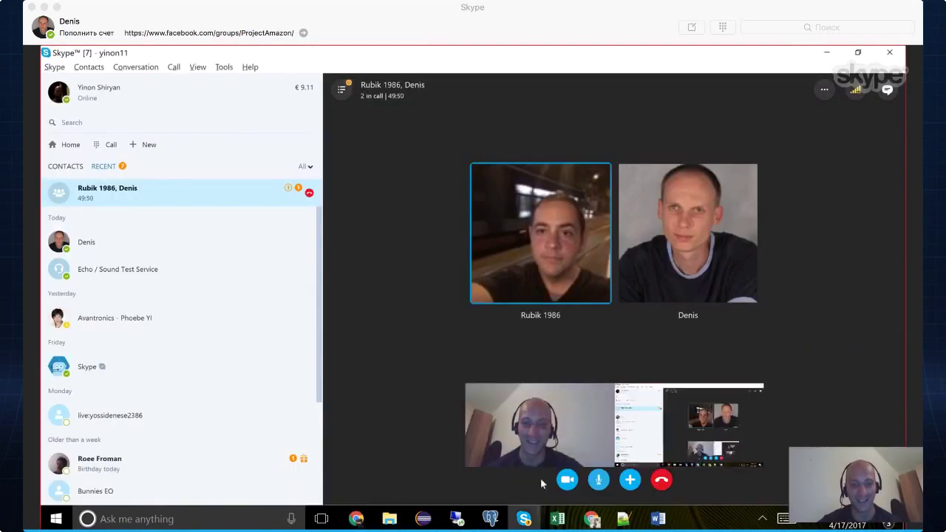
left_click(360, 520)
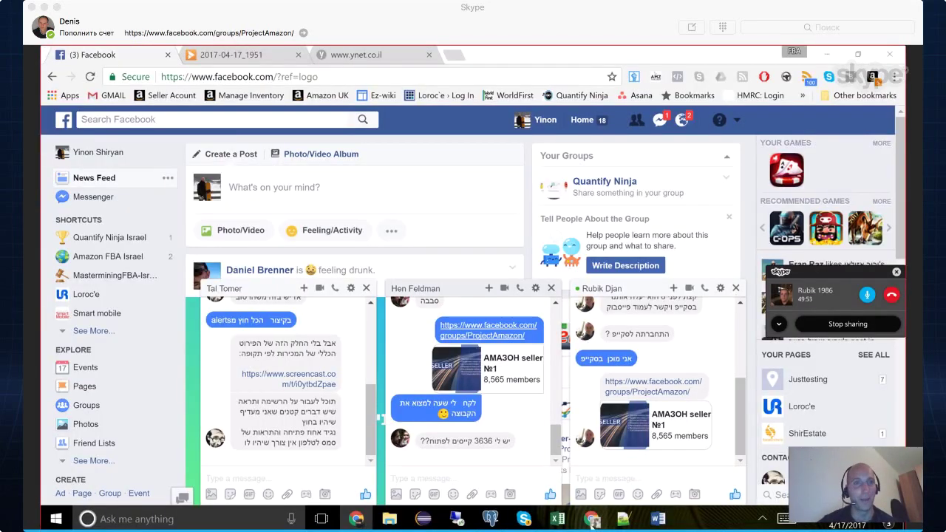
left_click(591, 519)
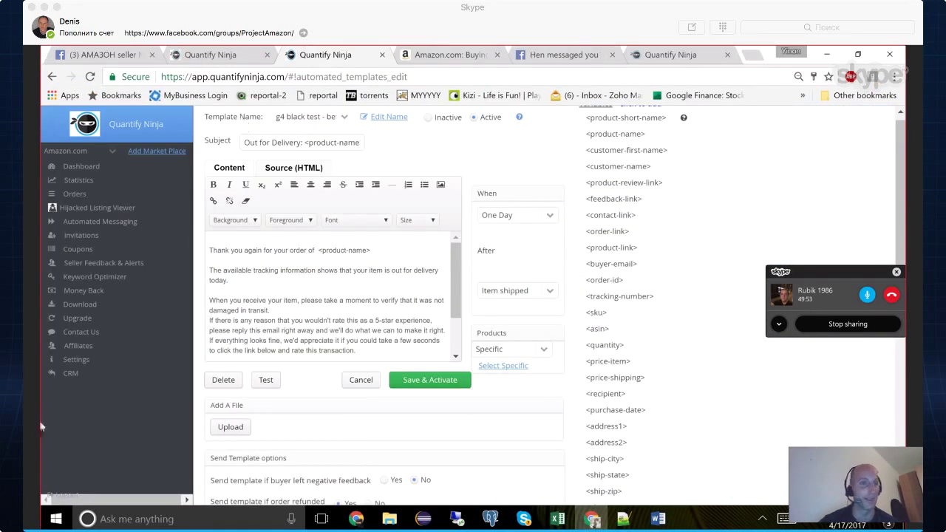
Hide the "iphone 6 case" product in the Products Settings and return to the Dashboard.
left_click(70, 363)
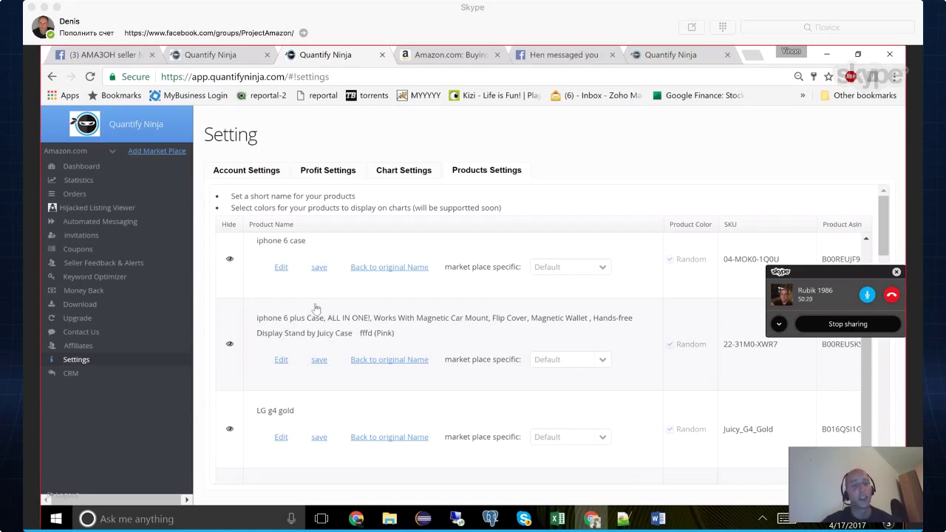
left_click(229, 261)
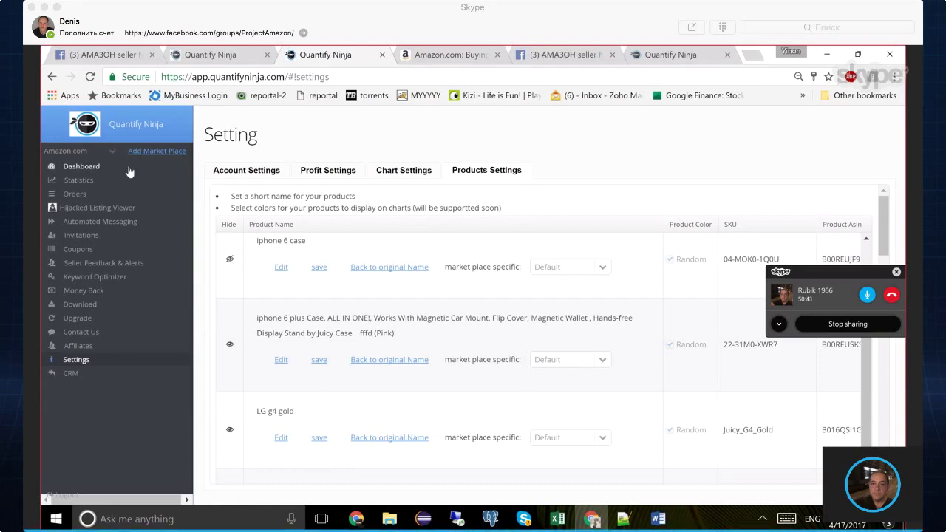
left_click(77, 169)
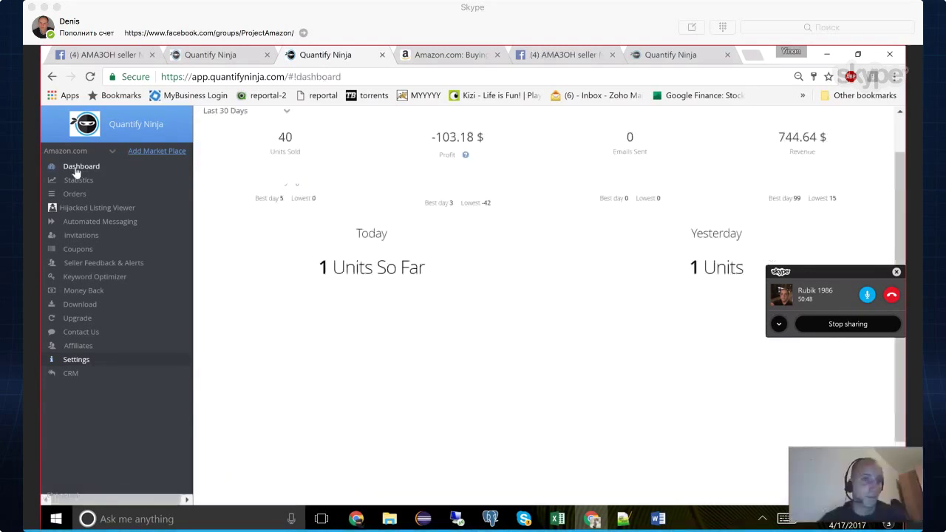